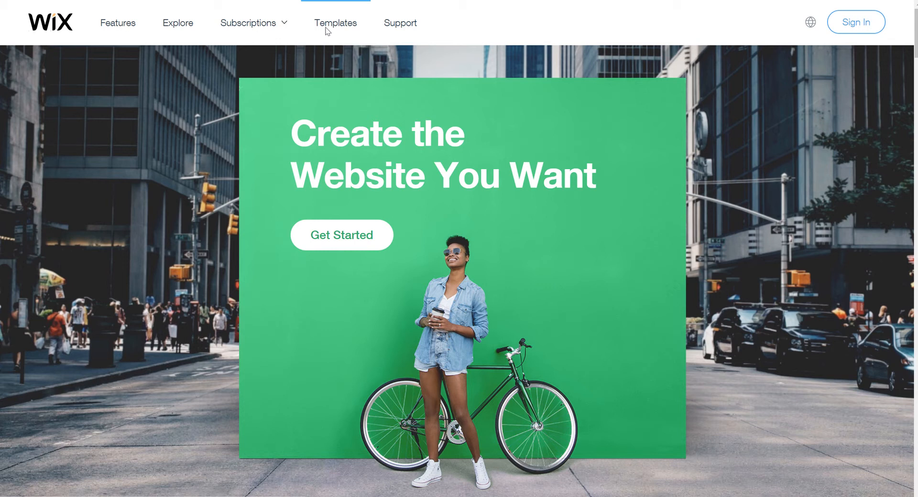
# Open the website template gallery and filter it to the Portfolio & CV category
pyautogui.click(327, 31)
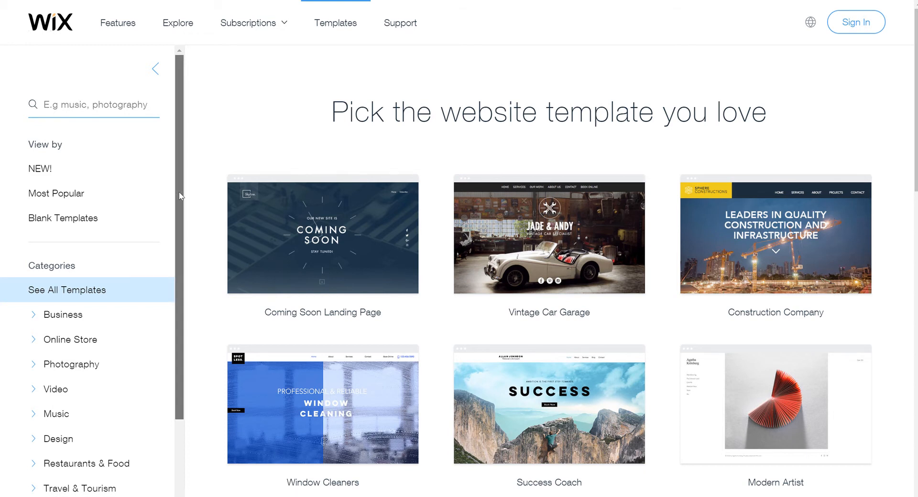
pyautogui.moveTo(178, 192); pyautogui.dragTo(179, 354)
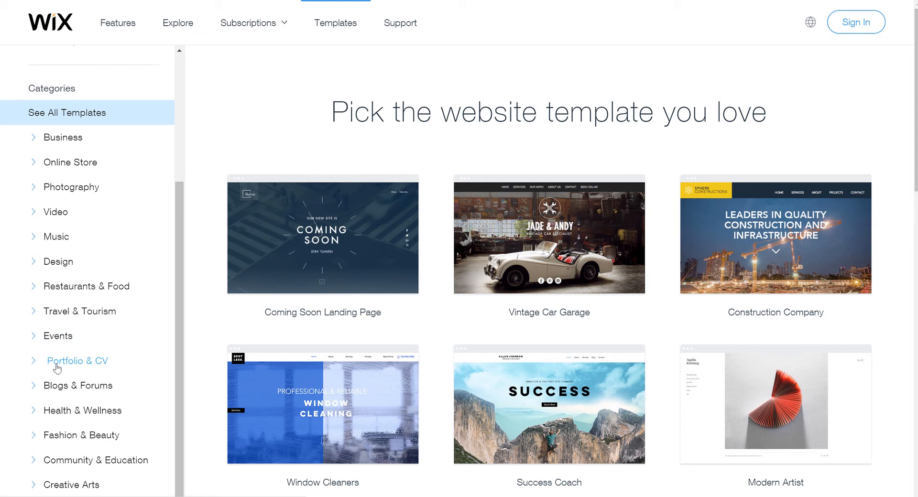
pyautogui.click(82, 369)
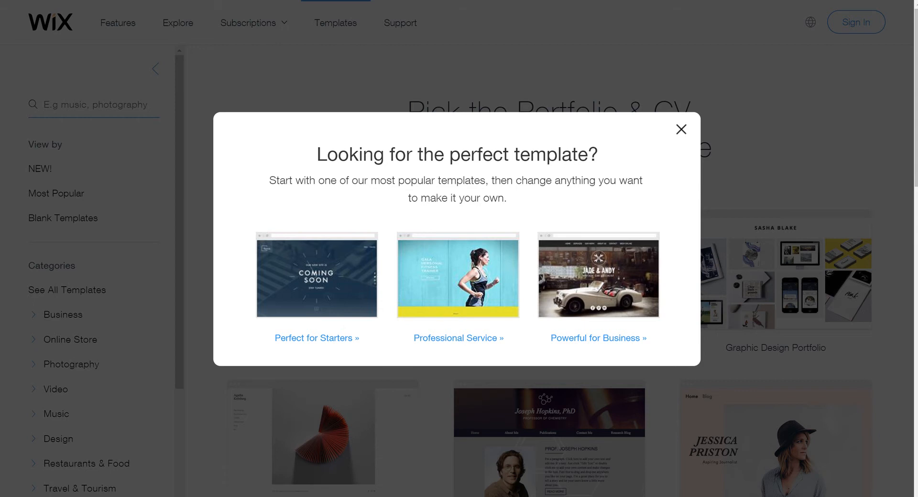
# Dismiss the 'Looking for the perfect template?' suggestion popup
pyautogui.press('Escape')
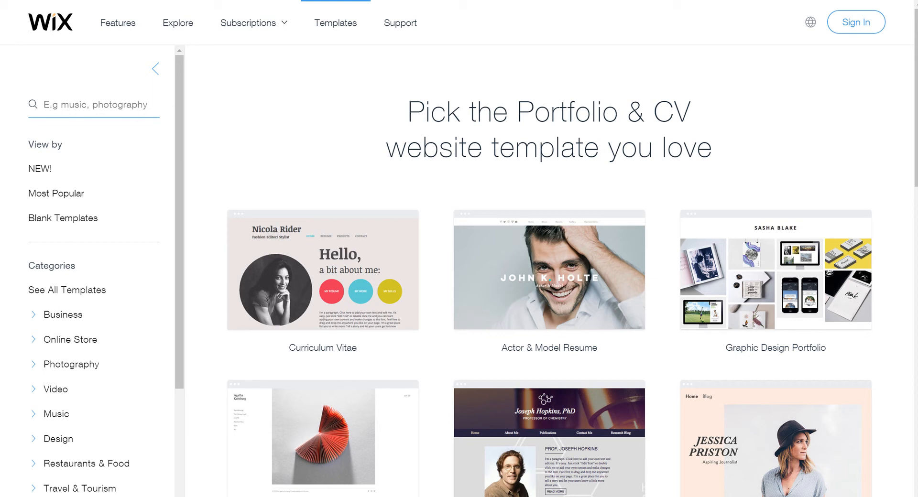
# Go to page 2 of the Portfolio & CV gallery and find the free Professional CV template
pyautogui.scroll(-5, 549, 267)
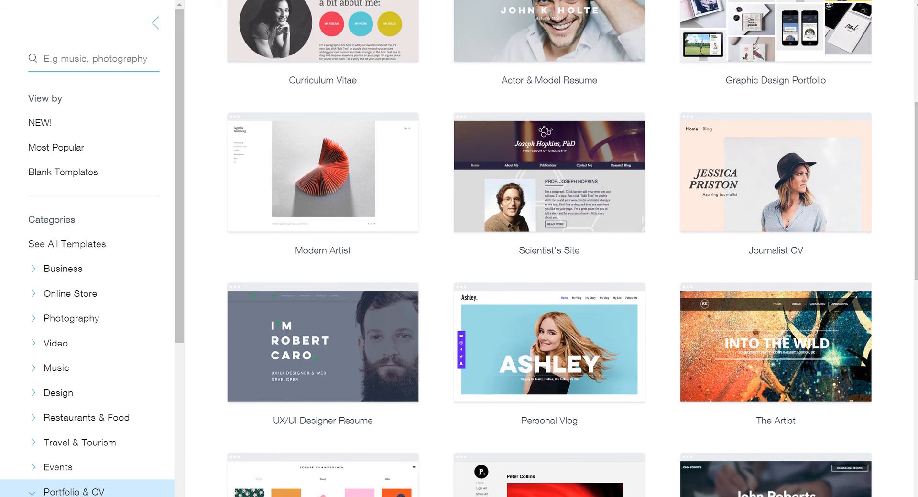
pyautogui.scroll(-6, 549, 249)
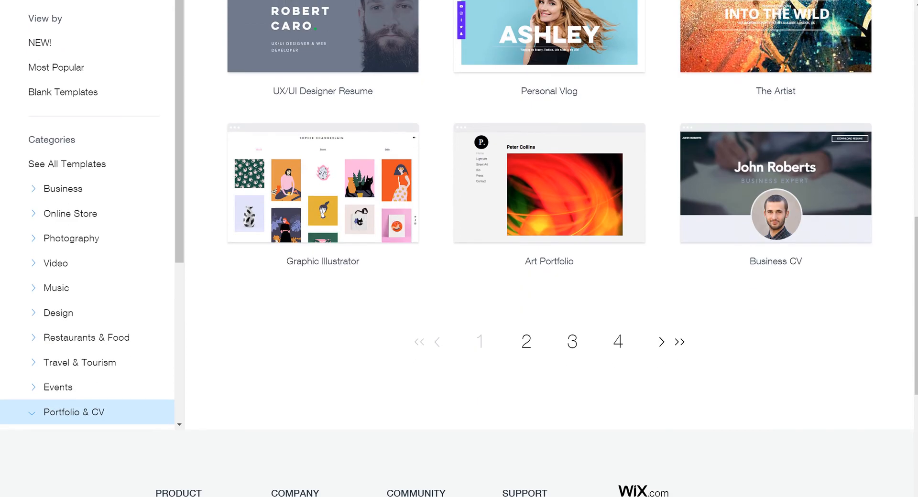
pyautogui.scroll(4, 549, 249)
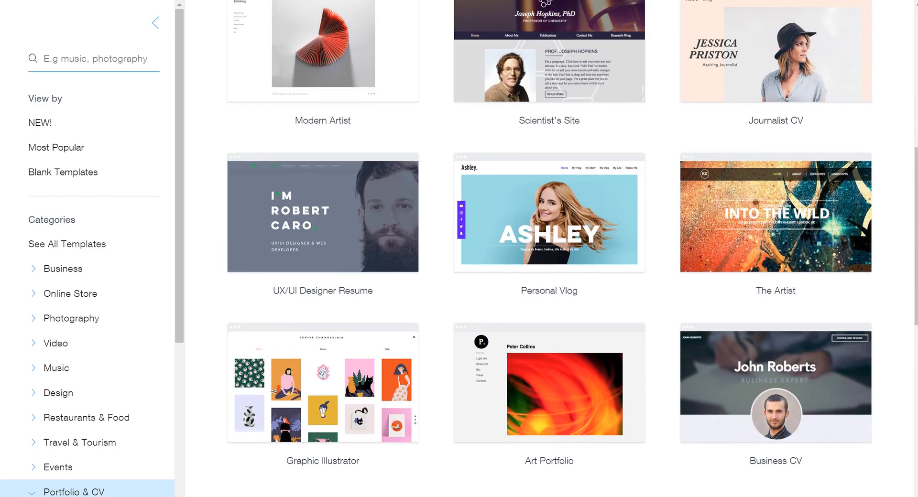
pyautogui.scroll(-9, 549, 249)
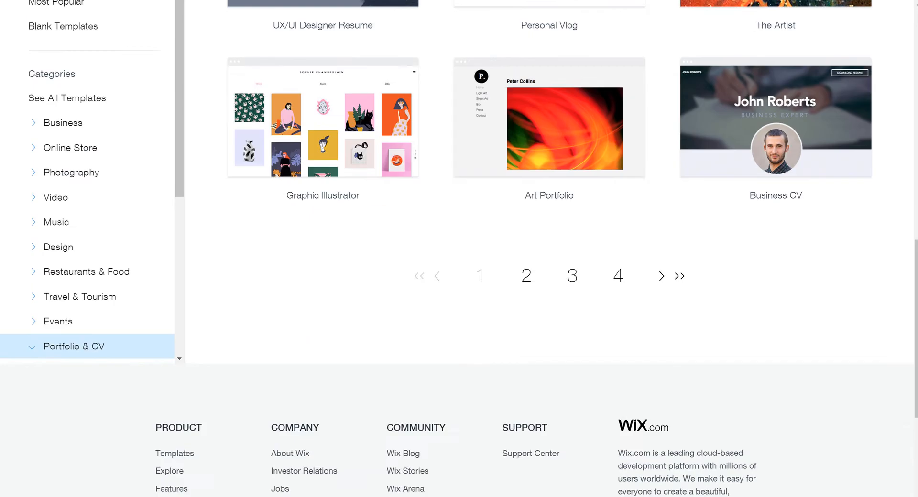
pyautogui.scroll(5, 549, 249)
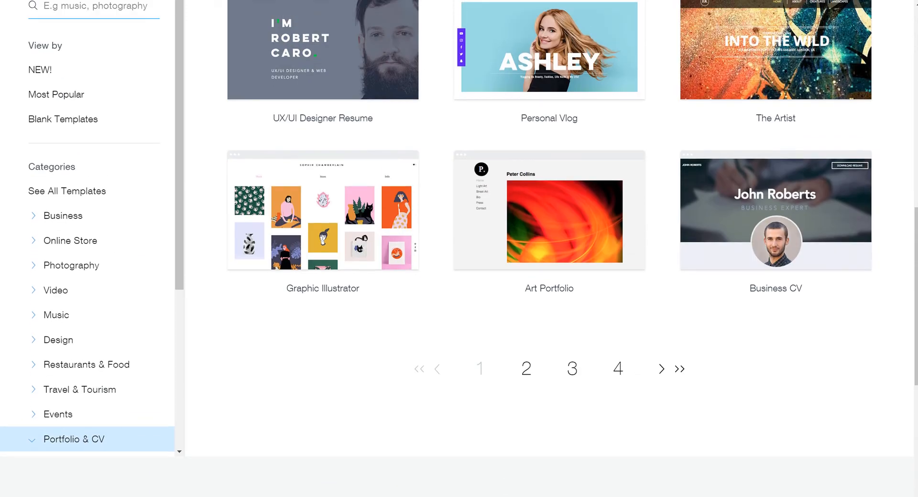
pyautogui.click(524, 369)
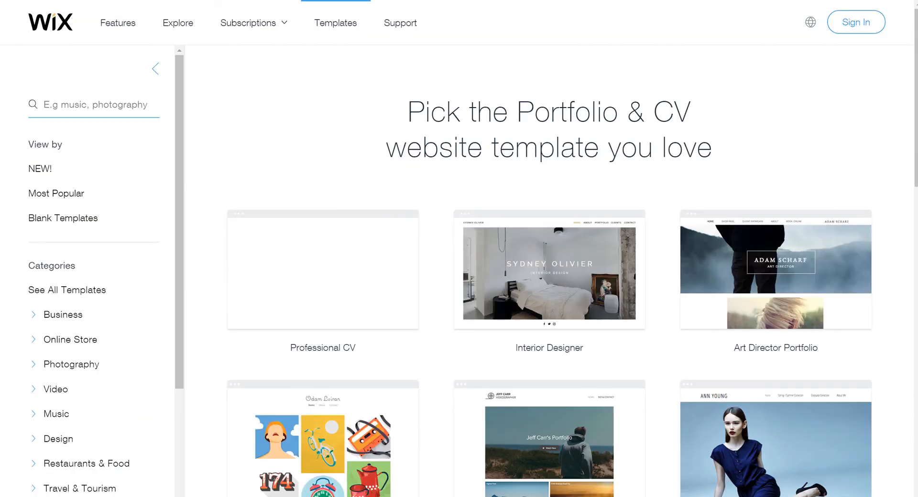
pyautogui.scroll(-5, 549, 268)
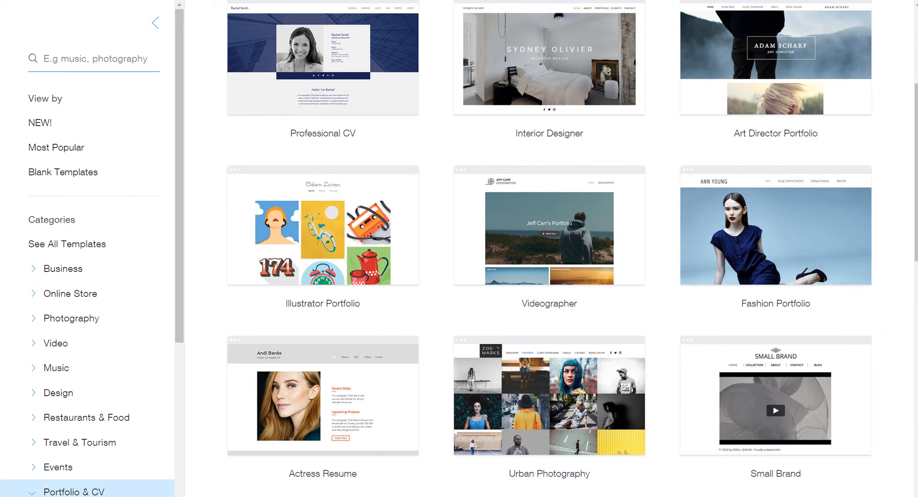
pyautogui.scroll(4, 549, 249)
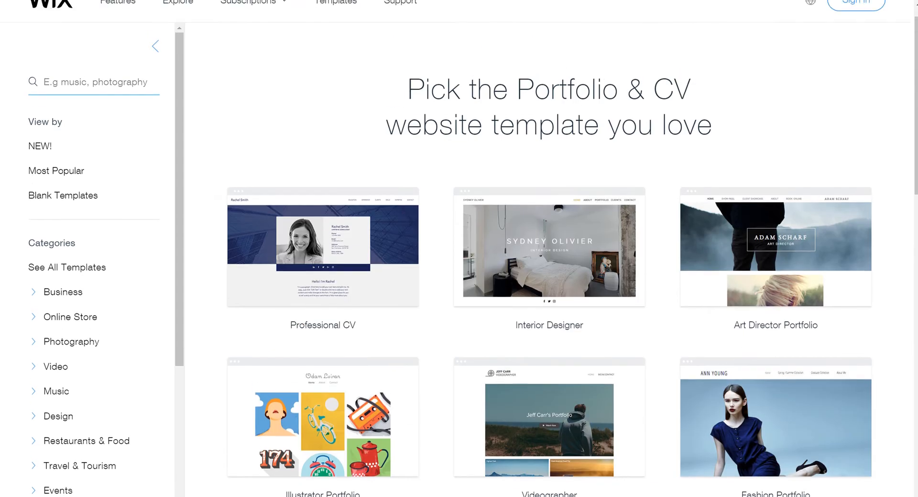
pyautogui.moveTo(324, 275)
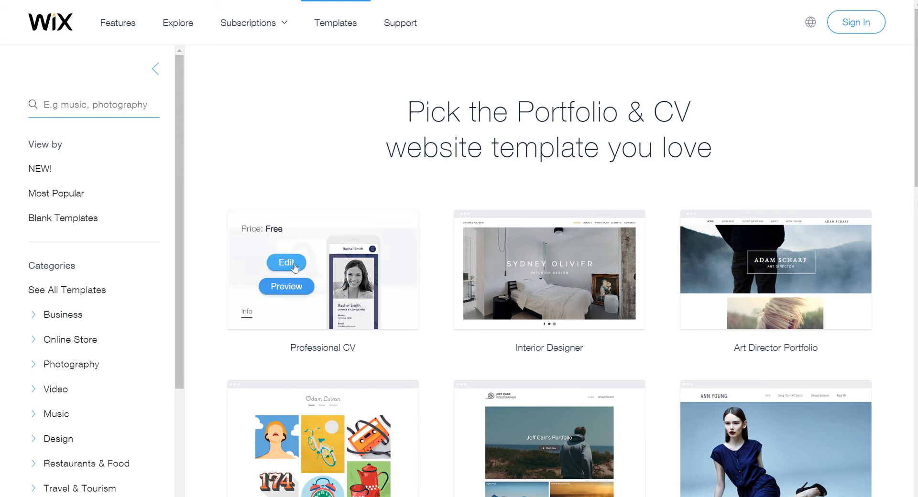
# Edit the Professional CV template, signing in to the Wix account to open the Editor
pyautogui.click(287, 262)
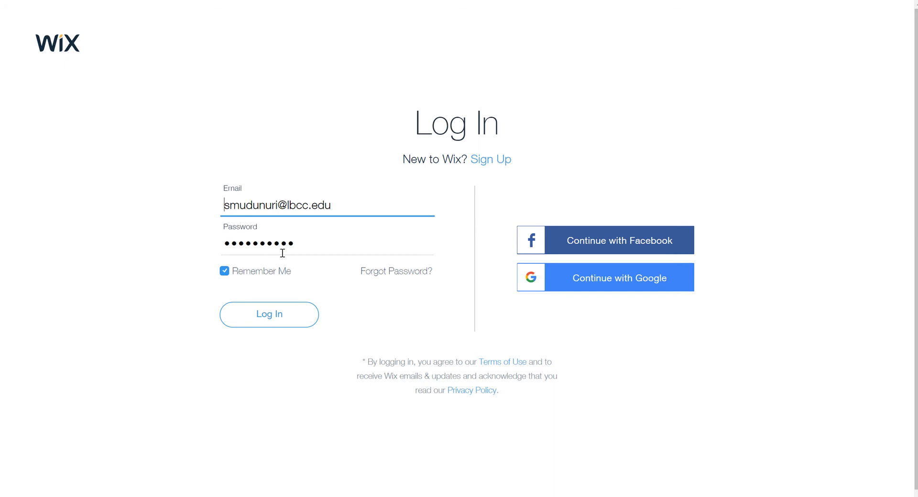
pyautogui.click(287, 324)
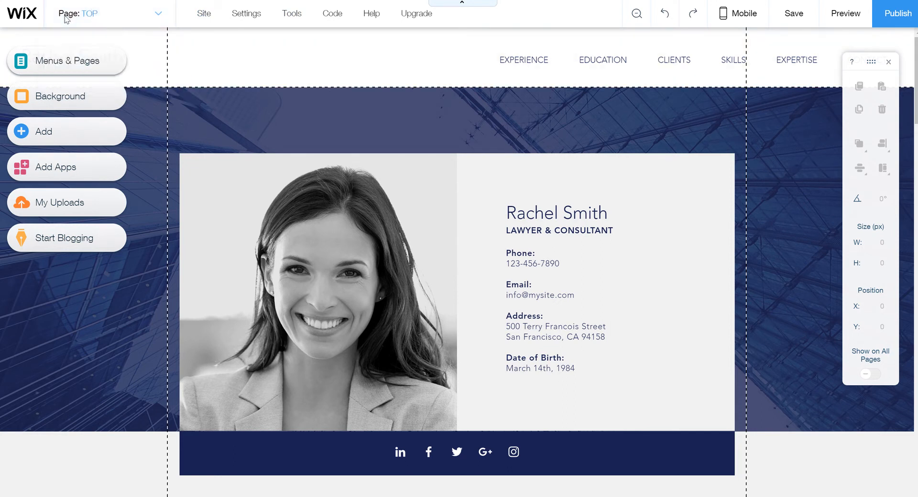
# Open Manage Pages, jump to the EXPERIENCE anchor and inspect its options menu
pyautogui.click(141, 19)
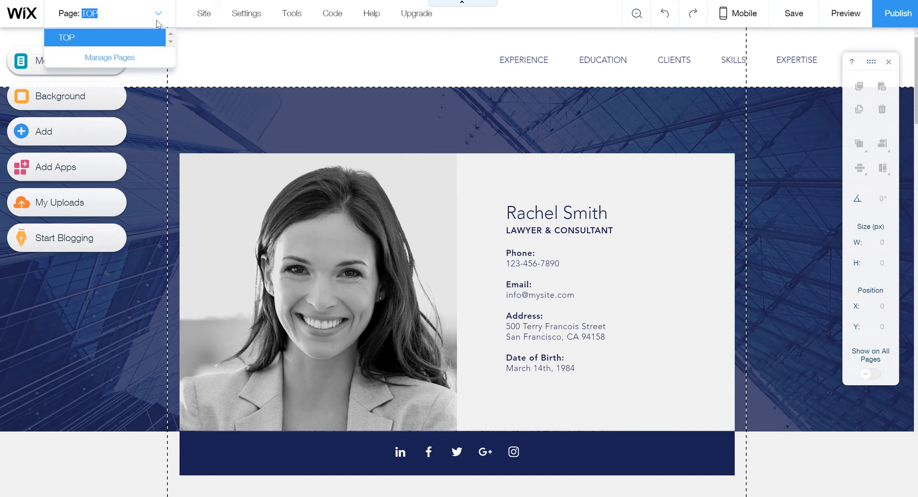
pyautogui.click(124, 58)
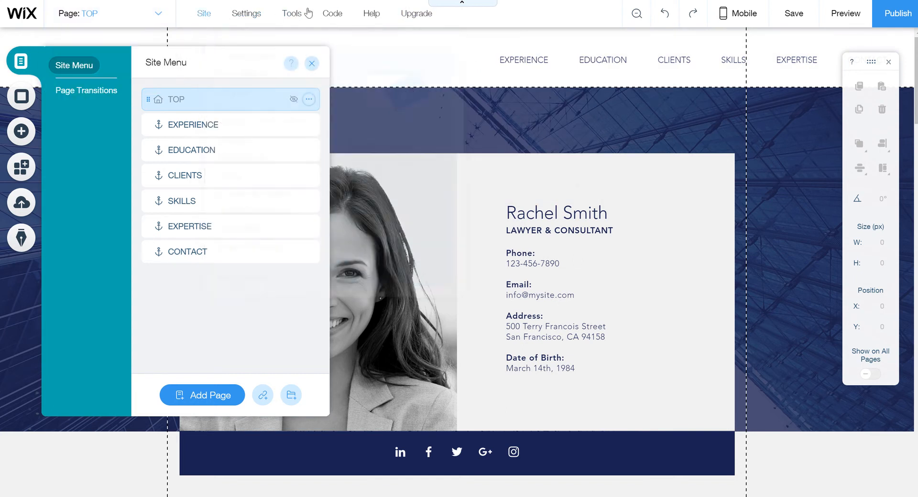
pyautogui.moveTo(423, 23)
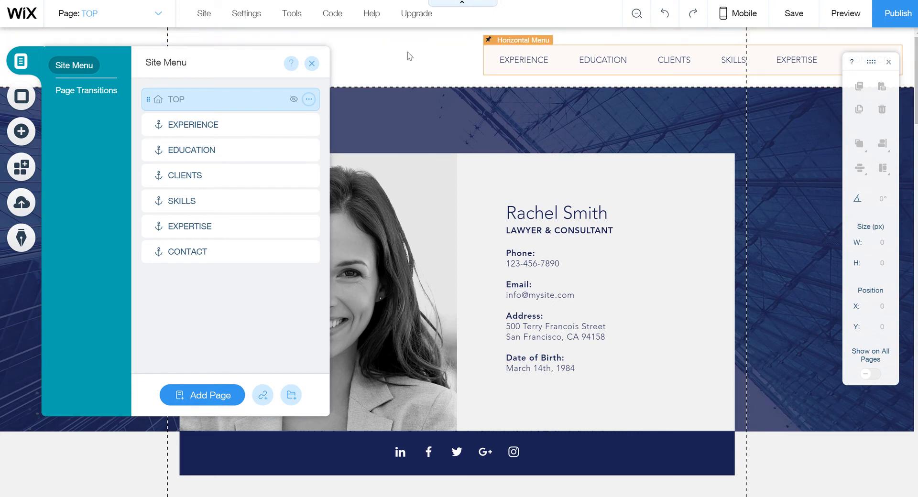
pyautogui.click(235, 126)
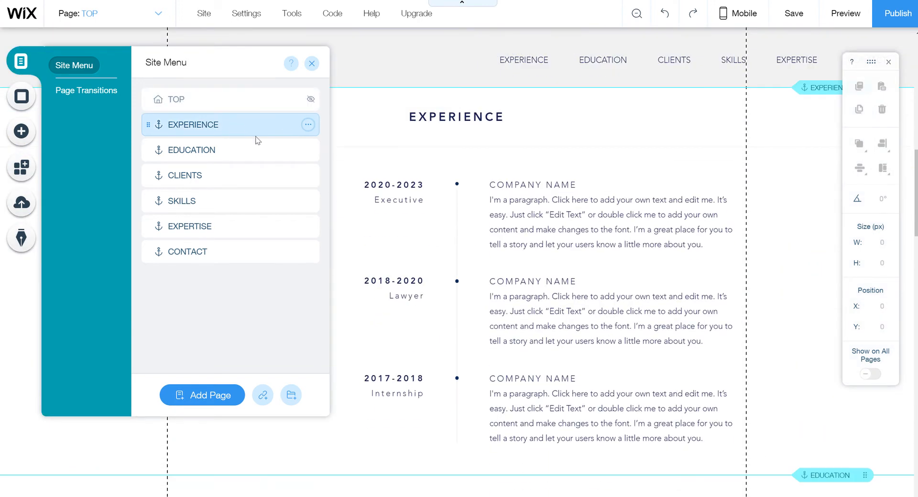
pyautogui.click(308, 126)
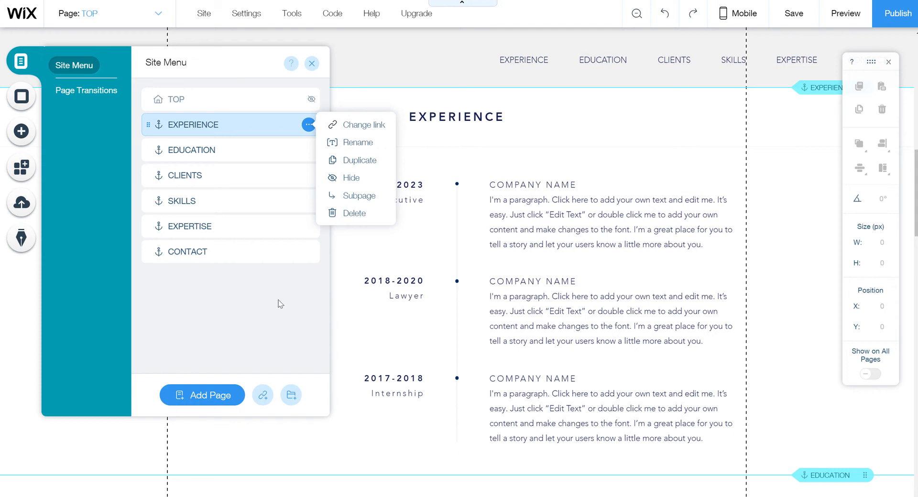
pyautogui.click(267, 309)
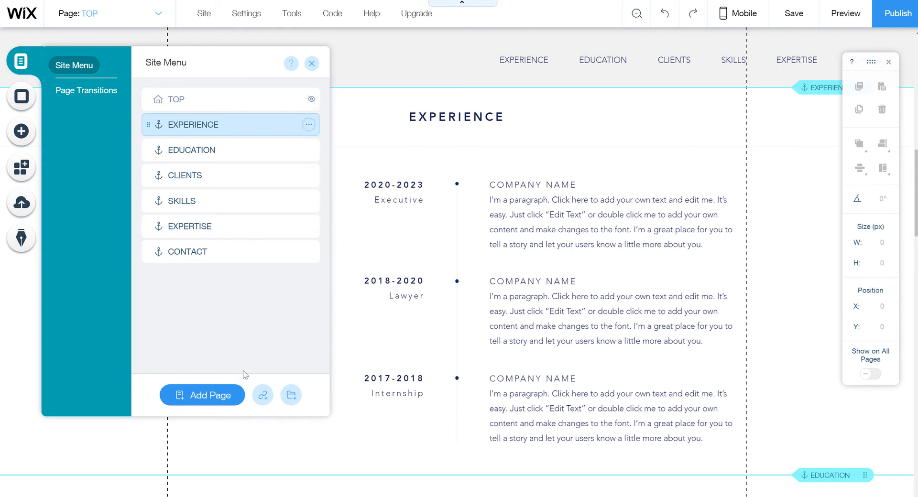
# Add a New Page, move it below CONTACT and make it a subpage of CONTACT
pyautogui.click(205, 405)
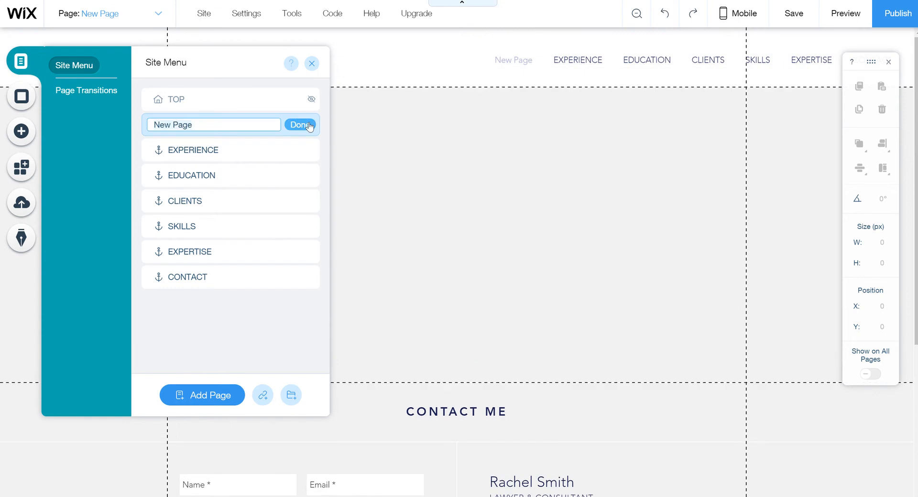
pyautogui.click(307, 125)
pyautogui.click(308, 126)
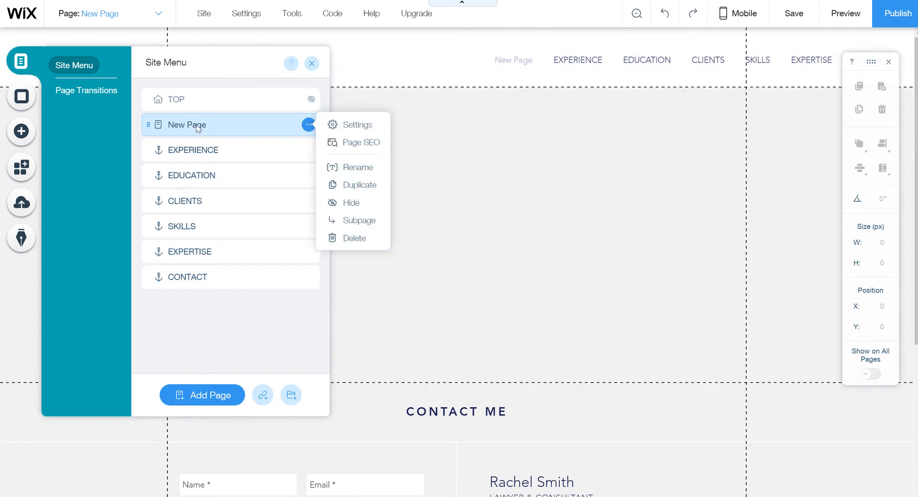
pyautogui.click(200, 180)
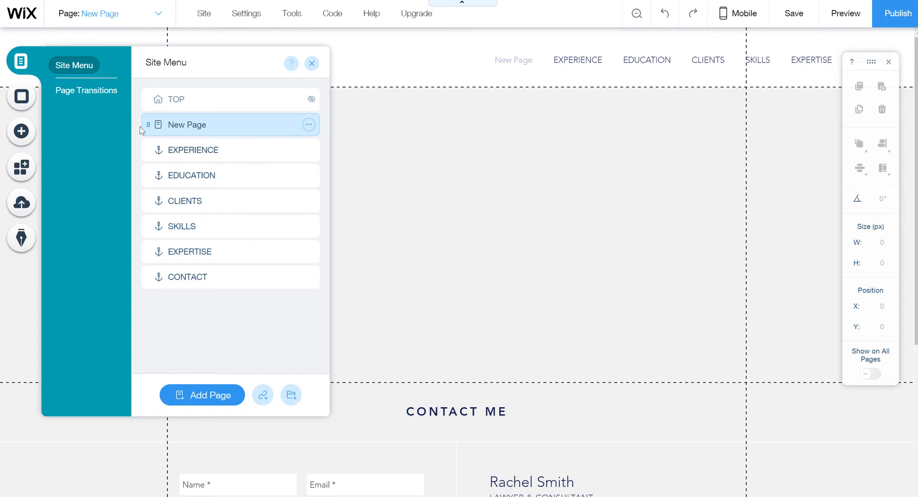
pyautogui.moveTo(148, 126); pyautogui.dragTo(156, 298)
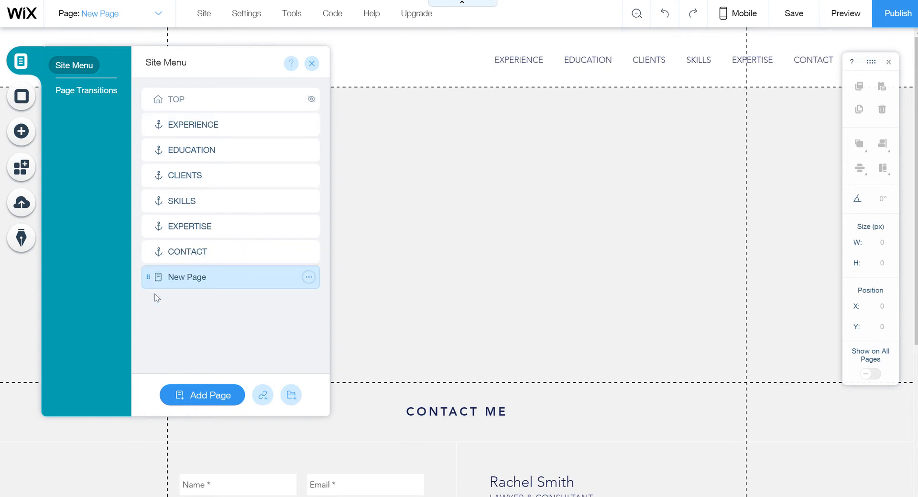
pyautogui.click(307, 284)
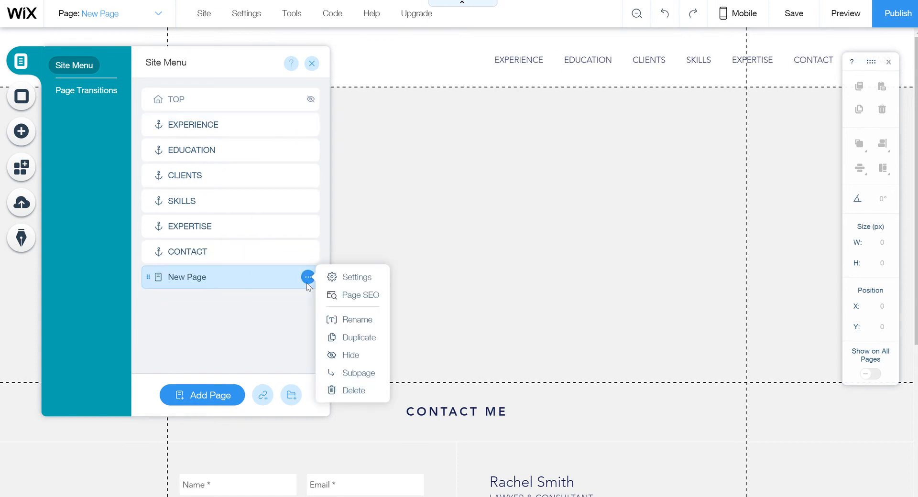
pyautogui.click(343, 375)
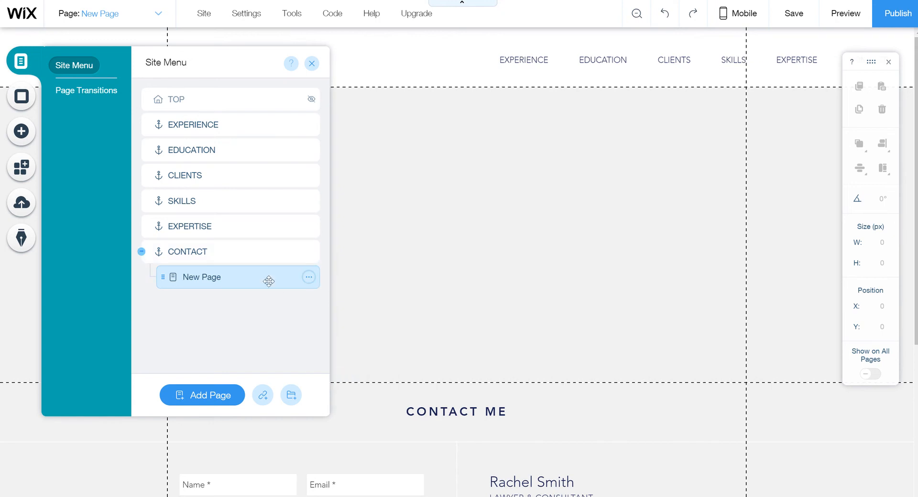
# Delete the New Page subpage again, confirming the deletion
pyautogui.click(309, 279)
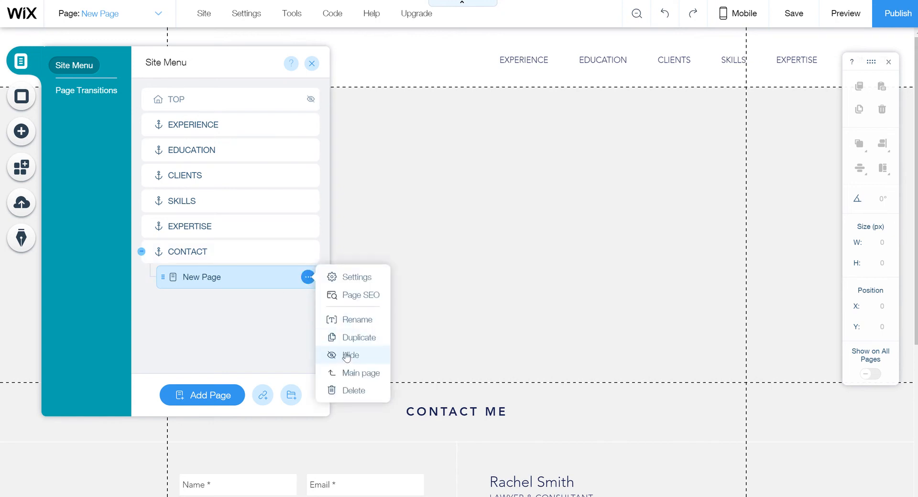
pyautogui.click(344, 391)
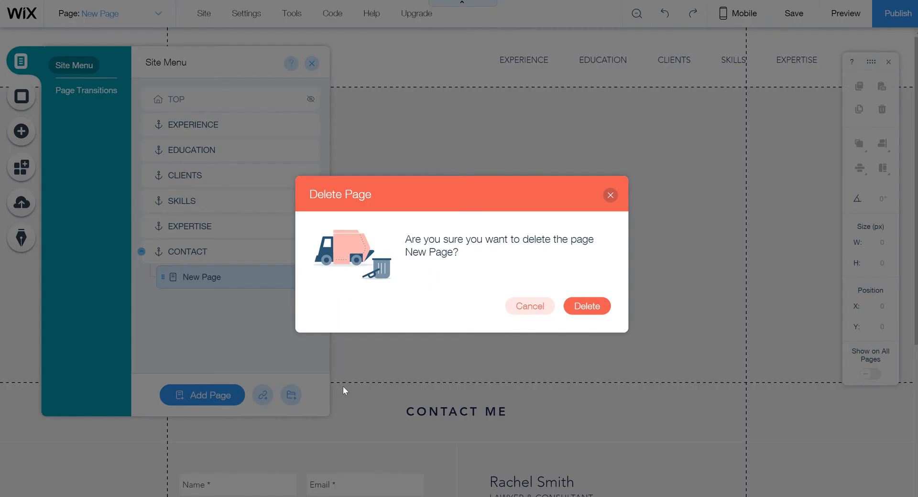
pyautogui.click(599, 310)
pyautogui.click(607, 252)
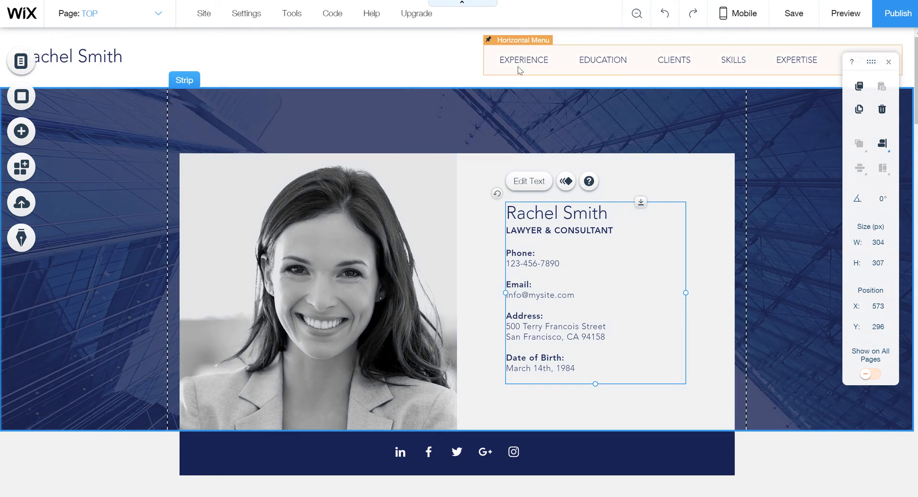
# Explore the header menu, strip and text block, then choose Change Image on the portrait photo
pyautogui.click(519, 68)
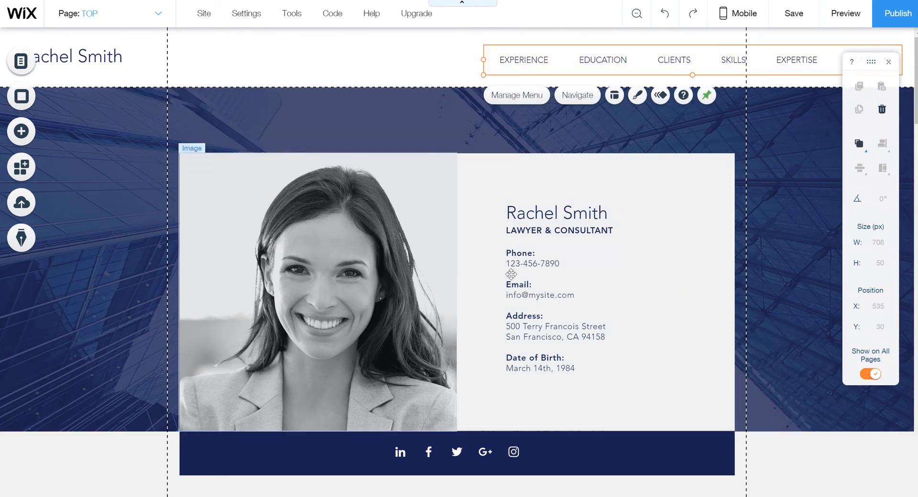
pyautogui.click(234, 210)
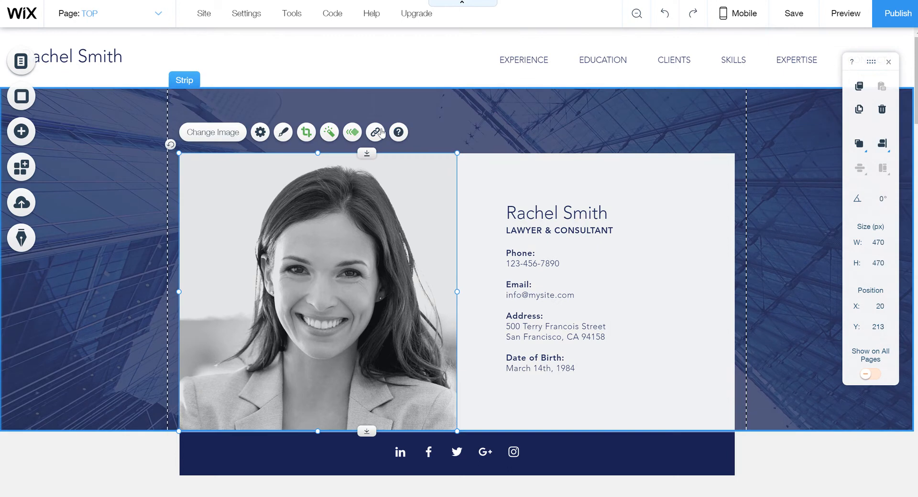
pyautogui.click(477, 132)
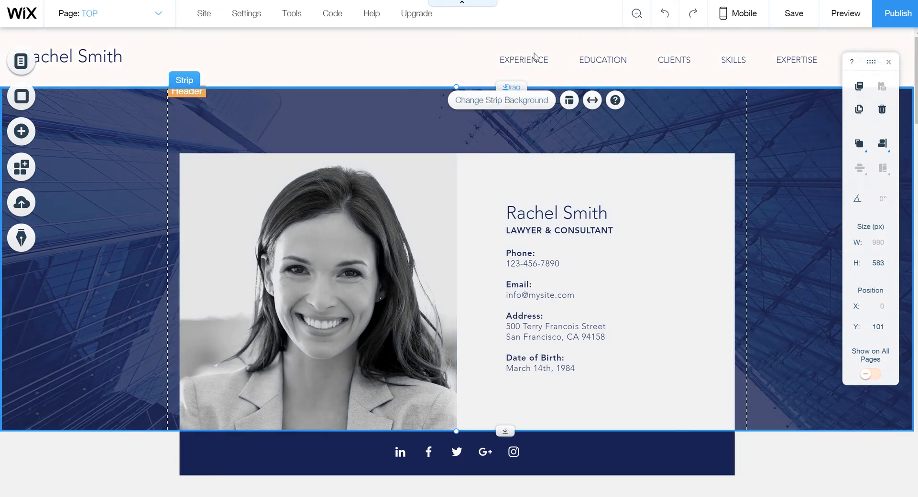
pyautogui.click(535, 62)
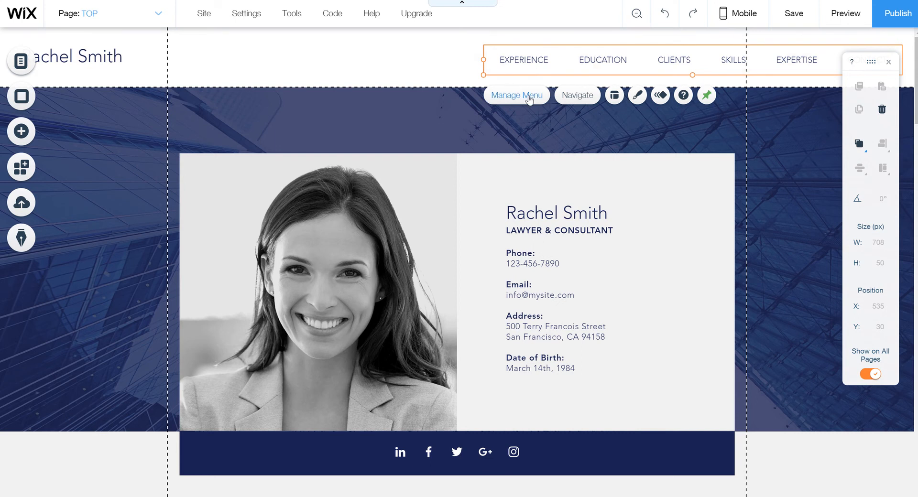
pyautogui.click(448, 213)
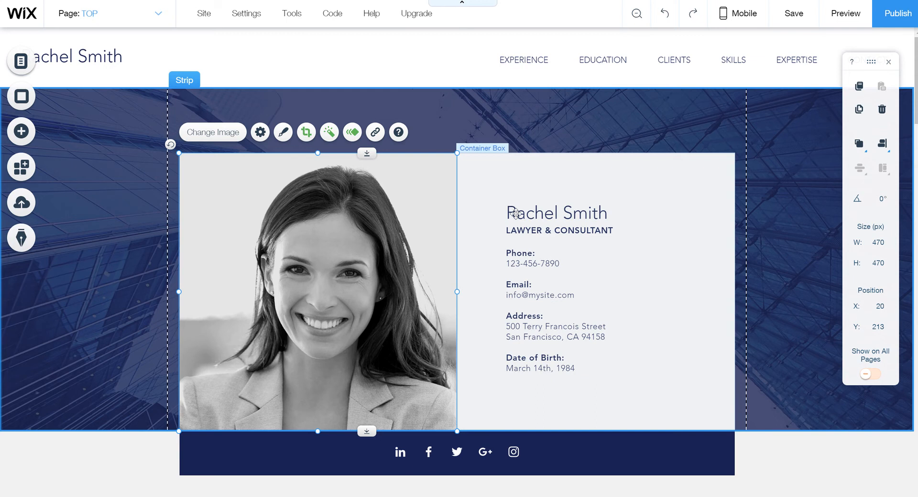
pyautogui.click(516, 211)
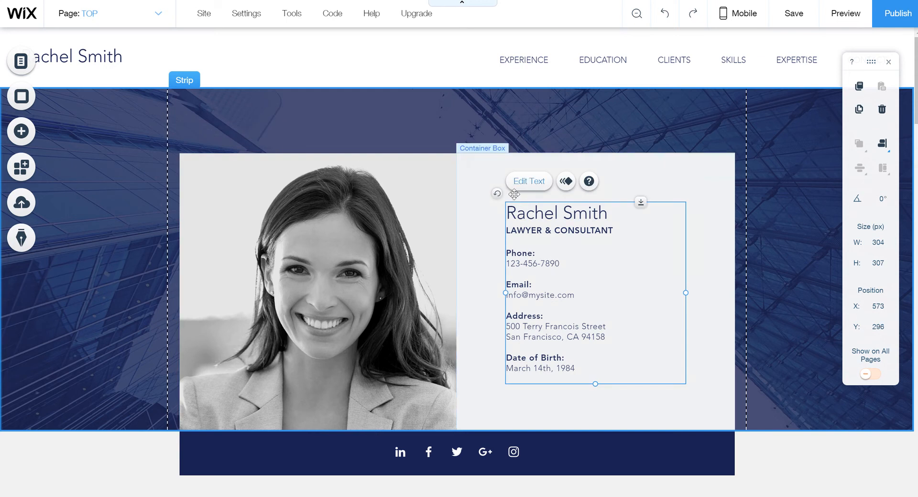
pyautogui.click(262, 131)
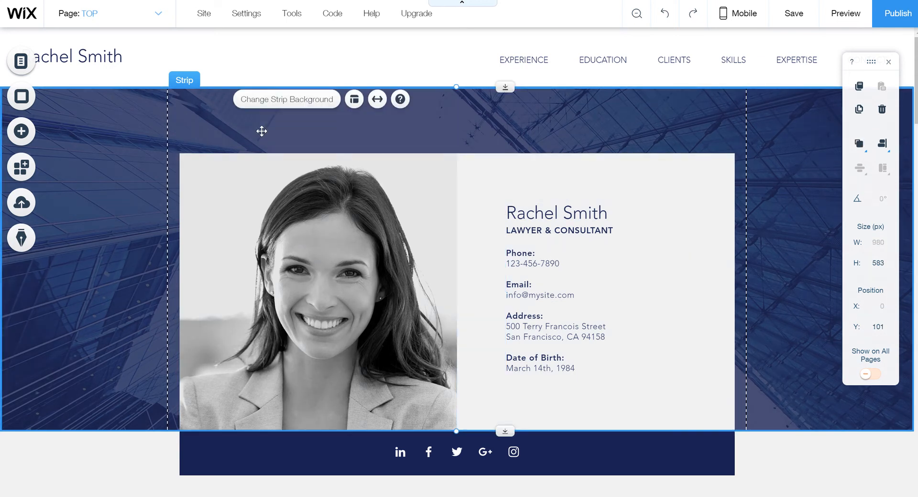
pyautogui.click(269, 102)
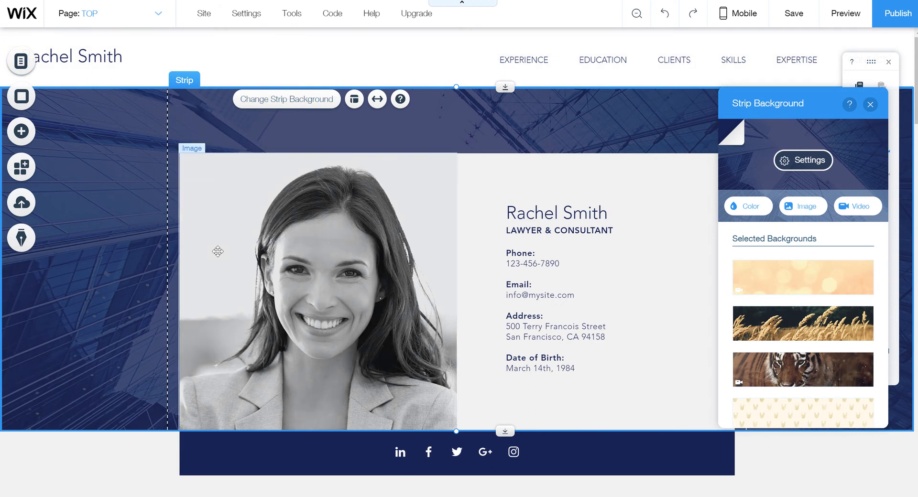
pyautogui.rightClick(232, 134)
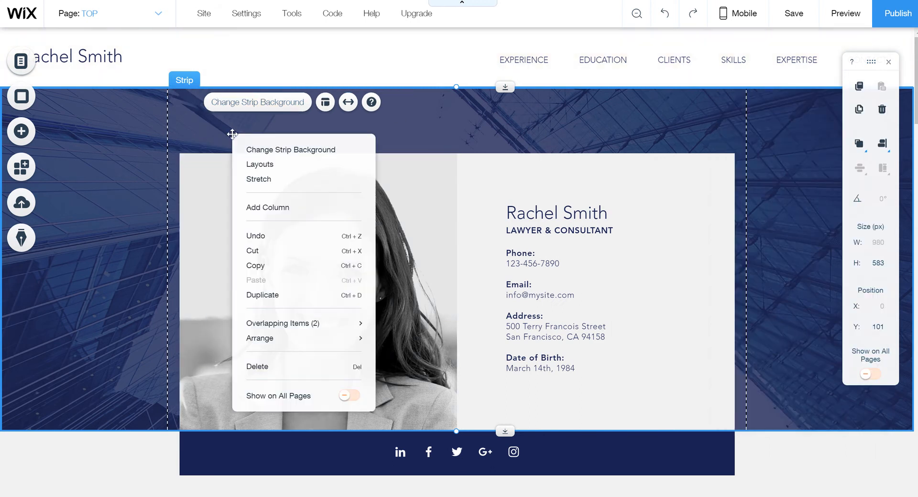
pyautogui.click(424, 224)
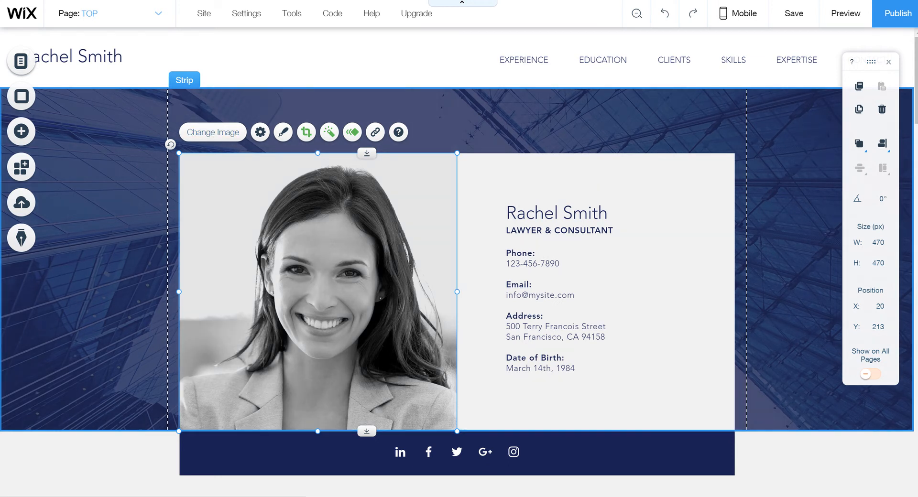
pyautogui.click(220, 136)
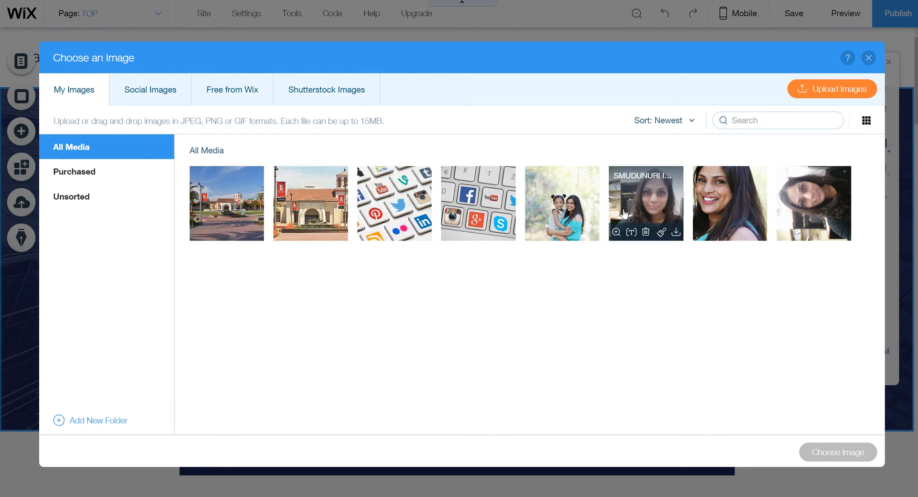
# Browse the Free from Wix, Shutterstock and Social Images sources, then choose Mommy color.jpg from My Images
pyautogui.click(592, 218)
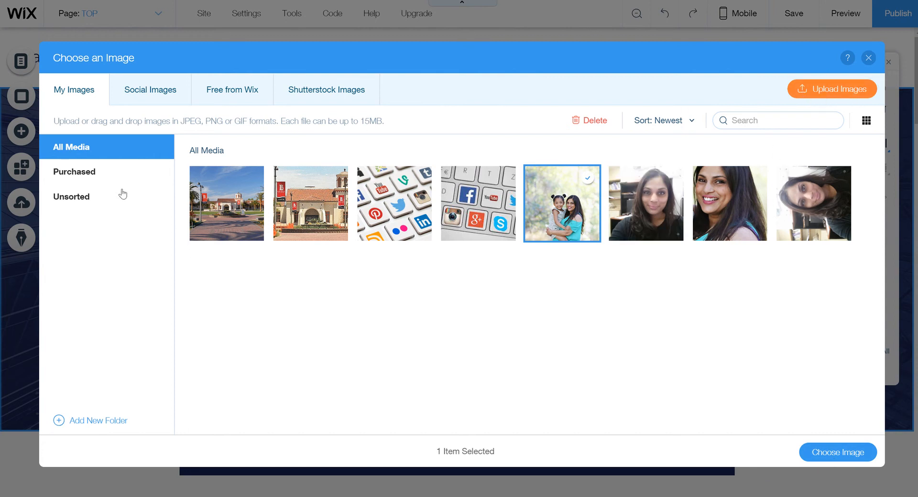
pyautogui.click(804, 101)
pyautogui.click(243, 95)
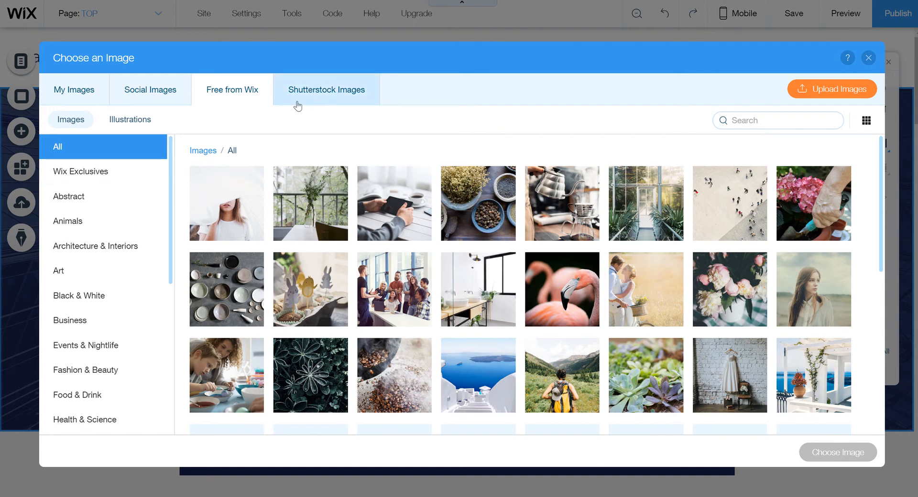
pyautogui.click(331, 91)
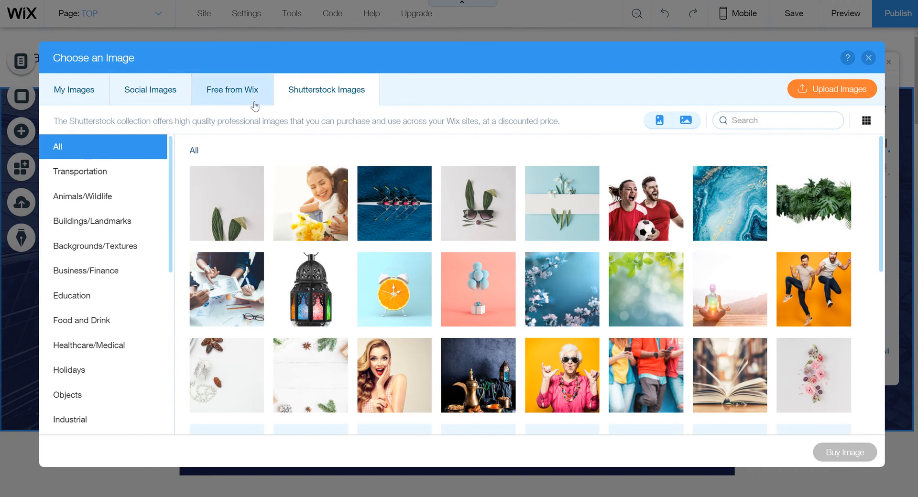
pyautogui.click(162, 95)
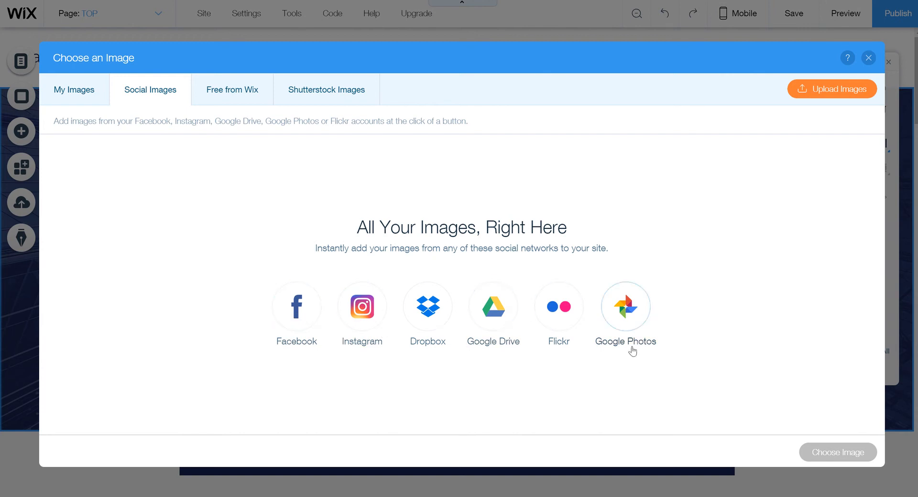
pyautogui.click(66, 98)
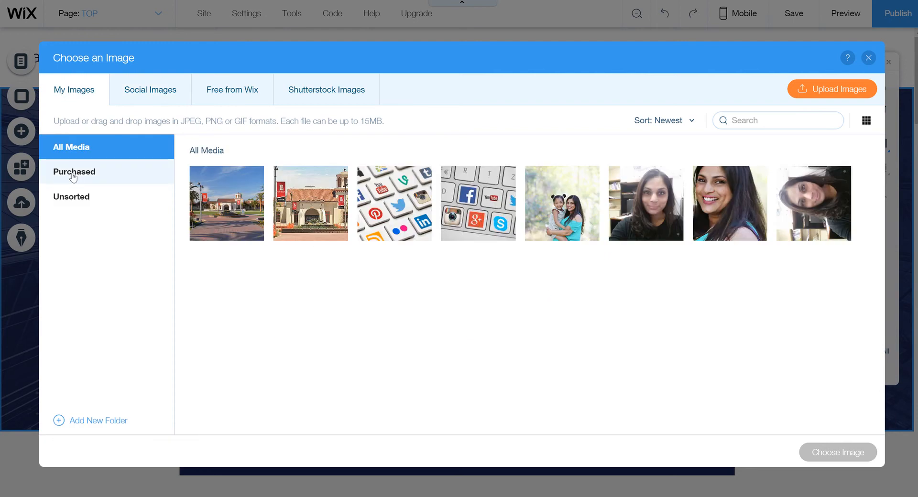
pyautogui.click(563, 189)
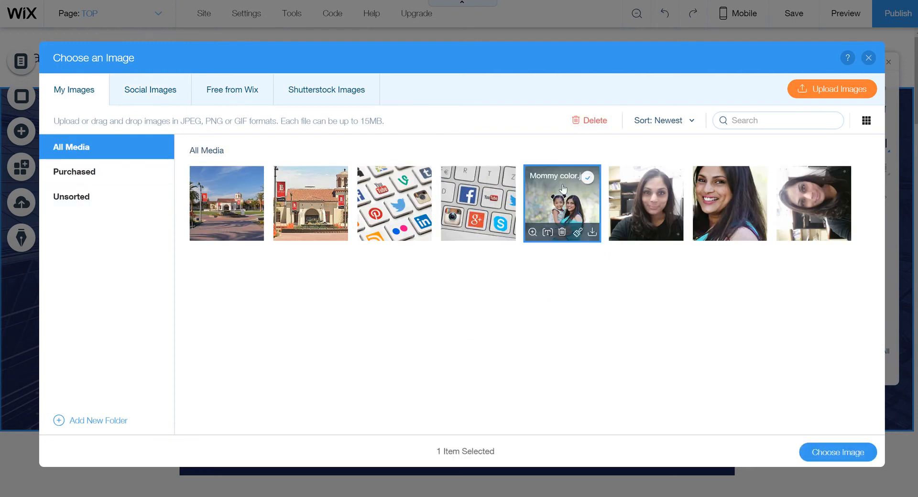
pyautogui.click(856, 457)
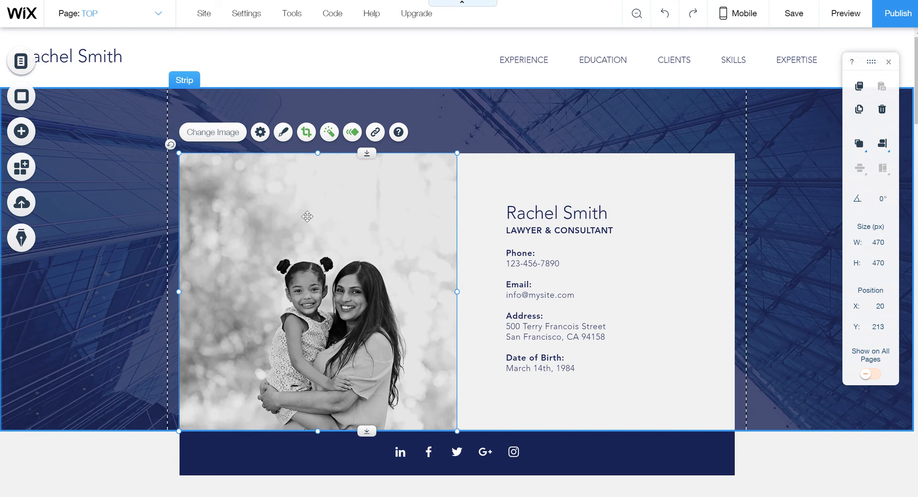
# Give the profile photo a round frame with a white border
pyautogui.click(284, 137)
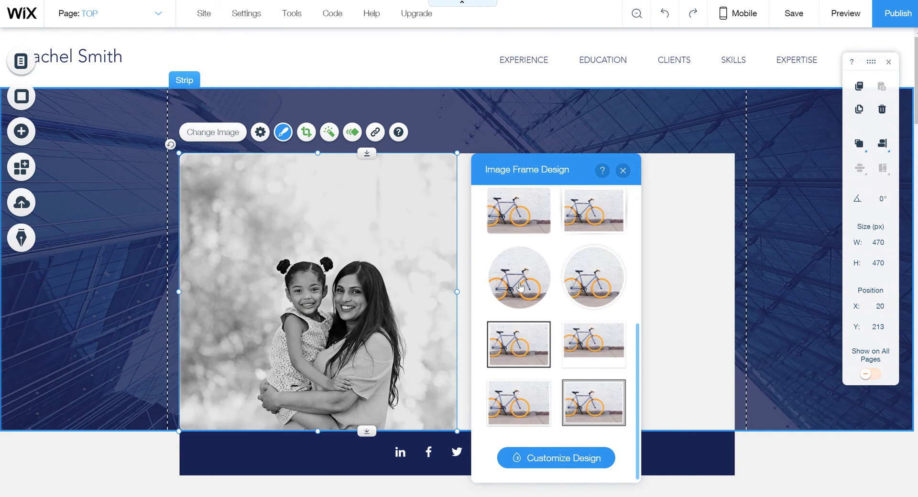
pyautogui.click(521, 287)
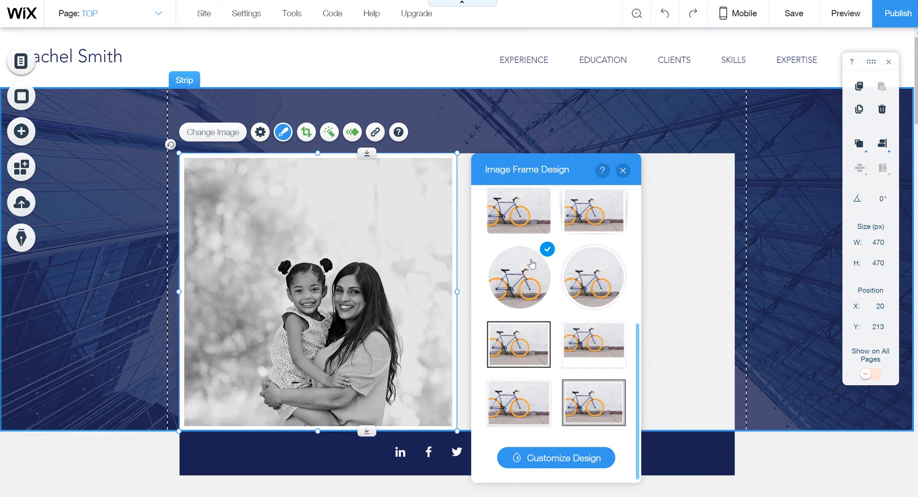
pyautogui.click(594, 291)
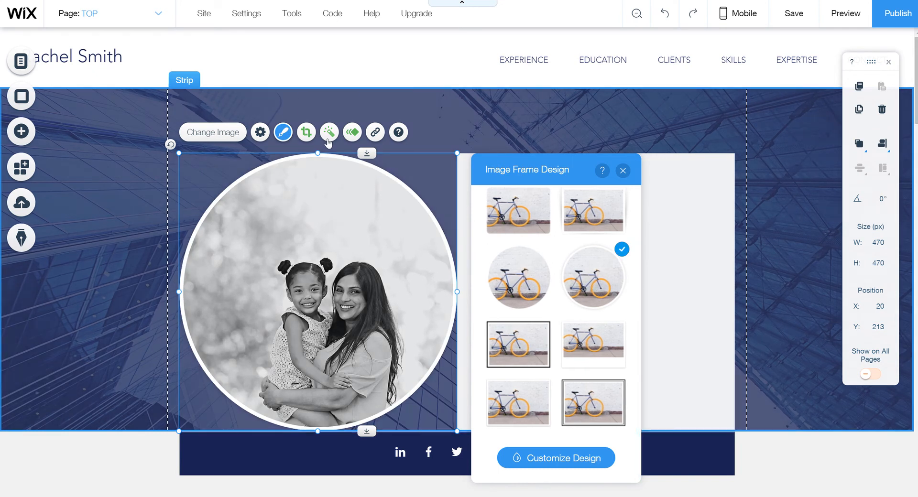
pyautogui.click(332, 140)
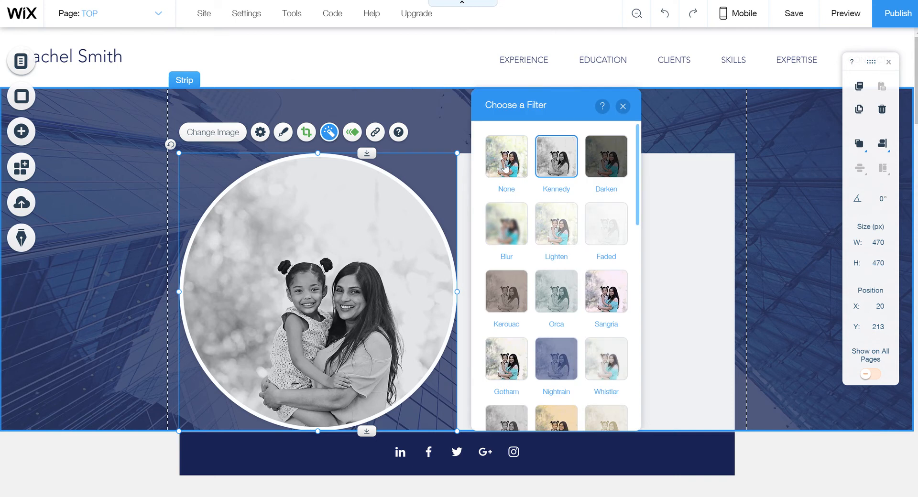
# Try the None and Gotham filters, then apply the Ink filter to the photo
pyautogui.click(502, 168)
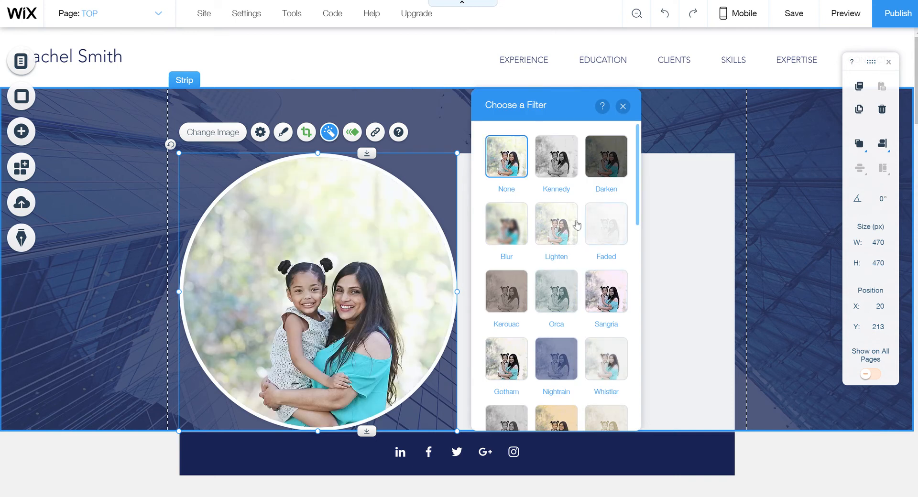
pyautogui.click(503, 376)
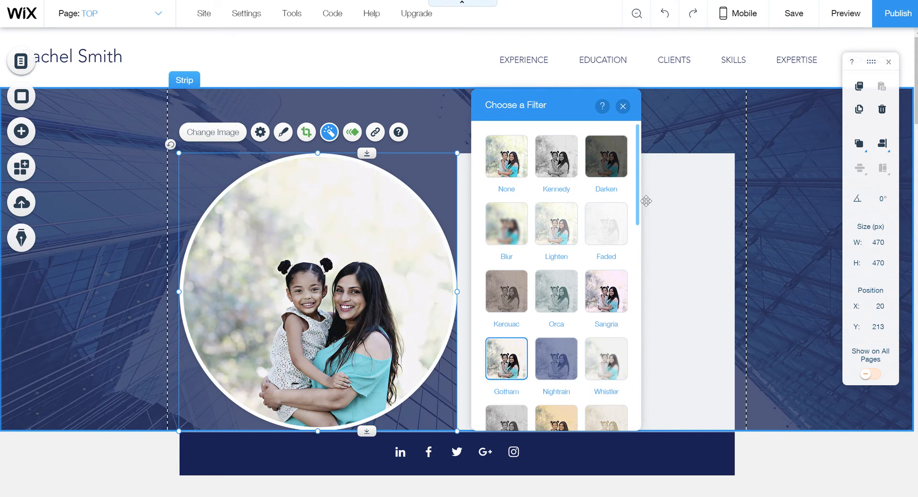
pyautogui.scroll(-5, 632, 313)
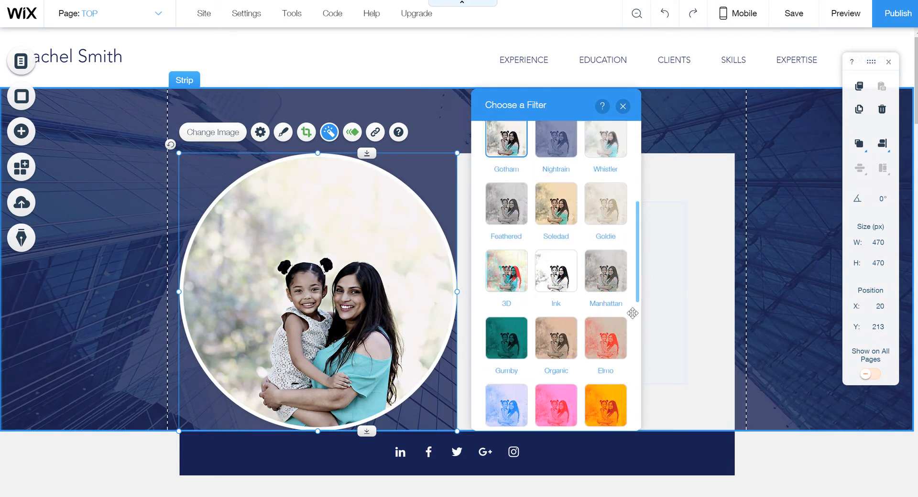
pyautogui.scroll(-3, 633, 313)
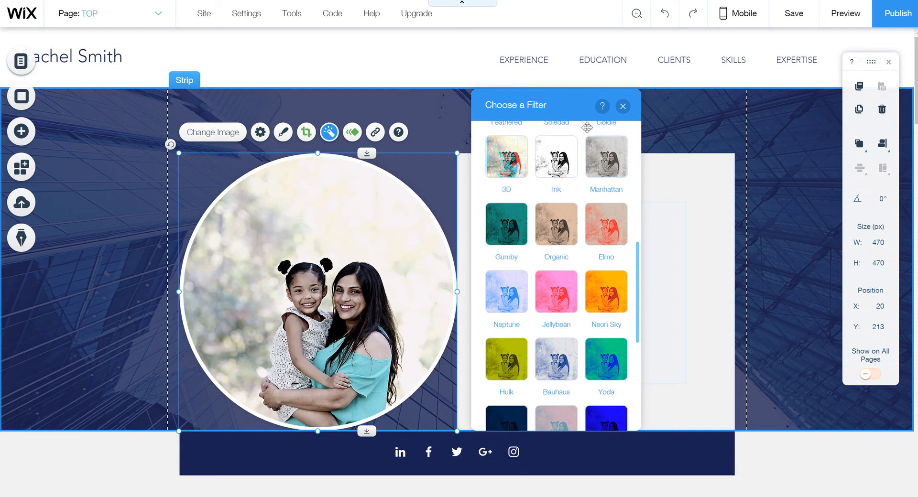
pyautogui.click(556, 157)
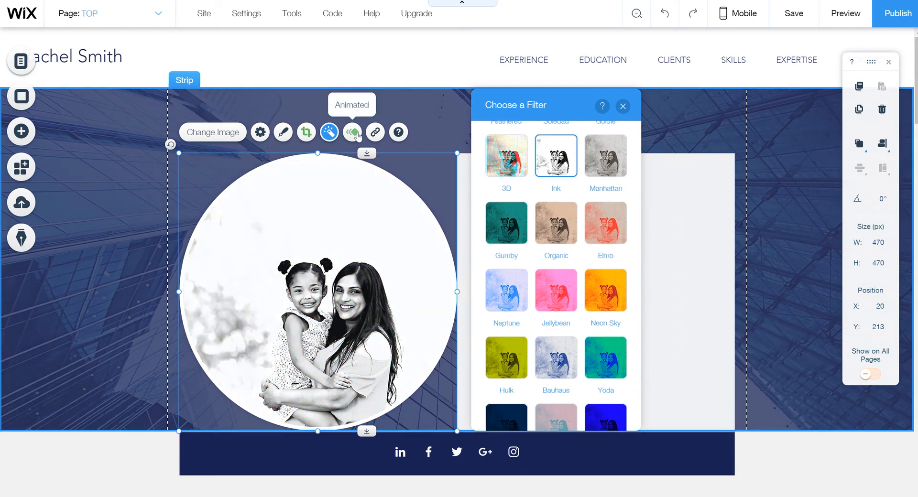
# Check the photo's animation options, then select the name and contact text block
pyautogui.click(354, 134)
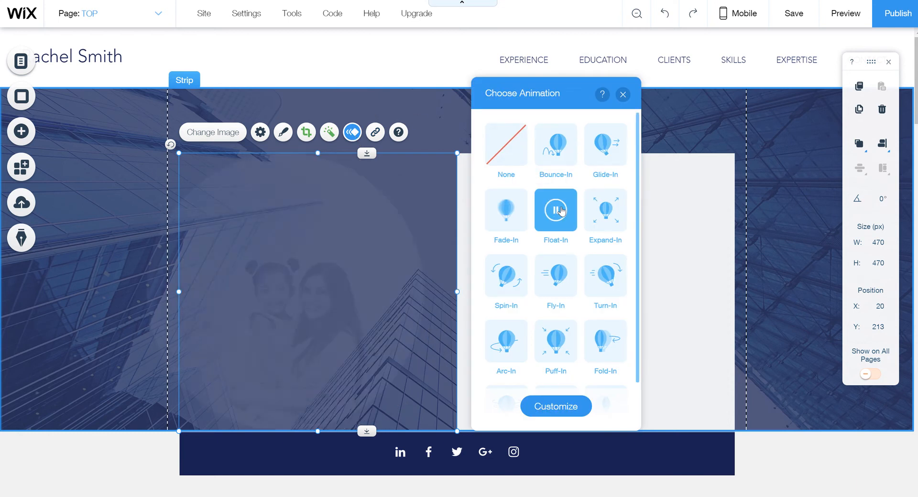
pyautogui.click(765, 232)
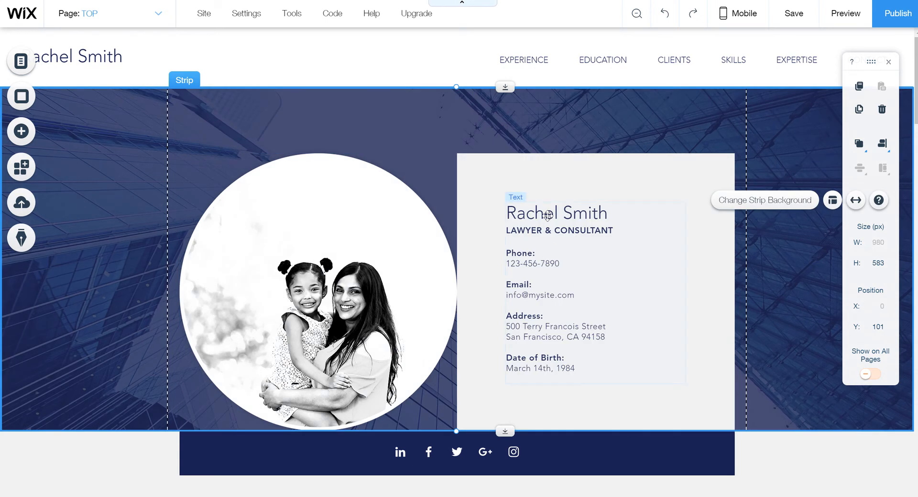
pyautogui.click(550, 215)
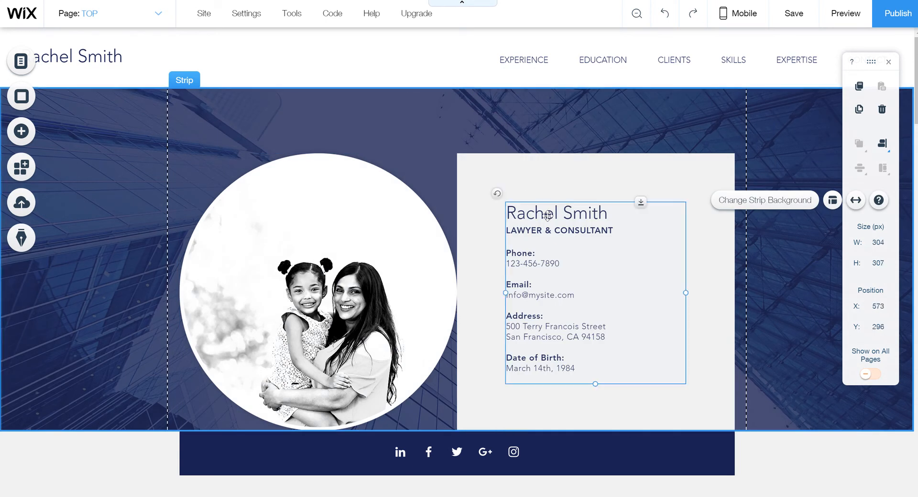
# Replace the hero card's name heading with the full name
pyautogui.click(526, 184)
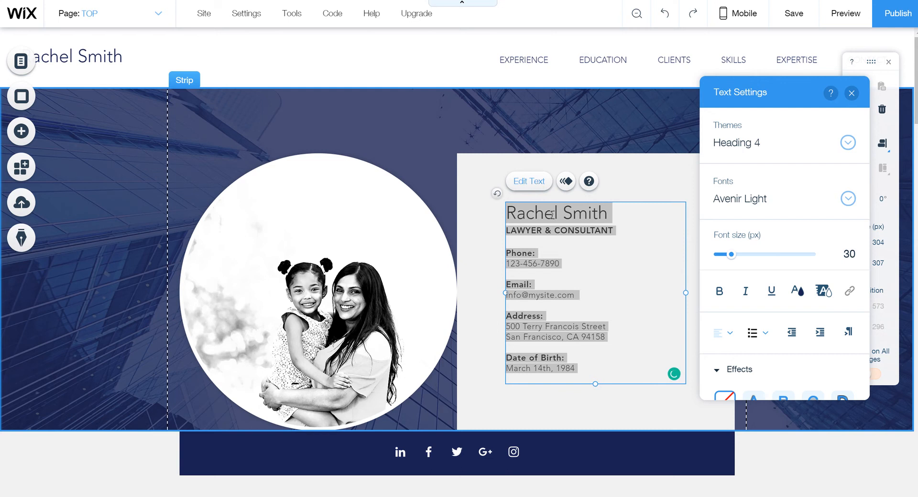
pyautogui.moveTo(633, 212); pyautogui.dragTo(456, 216)
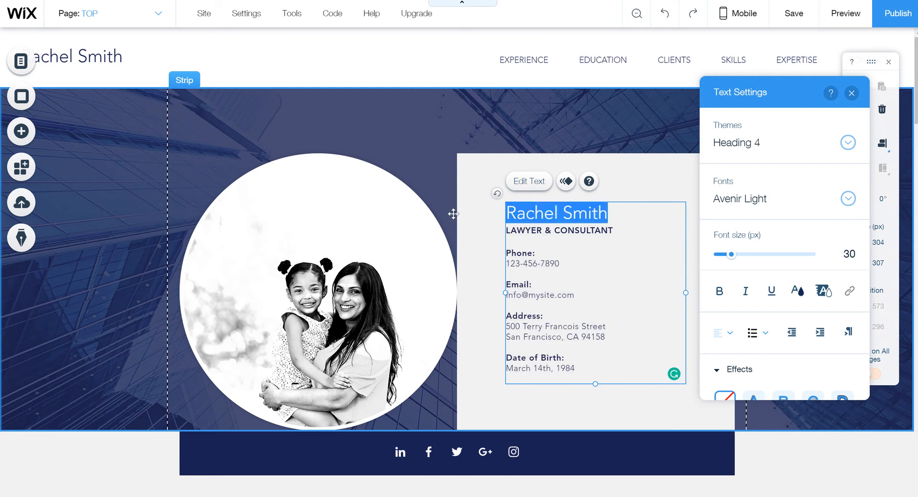
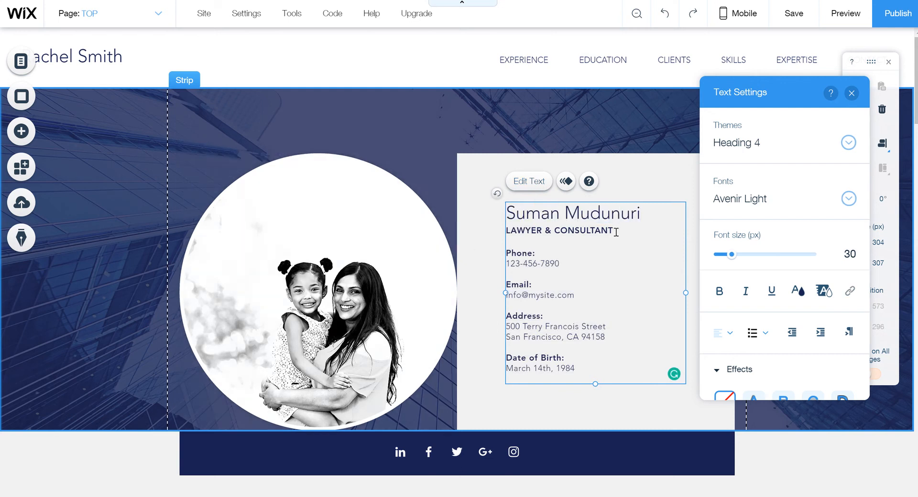
# Change the subtitle from LAWYER & CONSULTANT to PROFESSOR, keeping the Heading 6 theme
pyautogui.moveTo(608, 230); pyautogui.dragTo(496, 230)
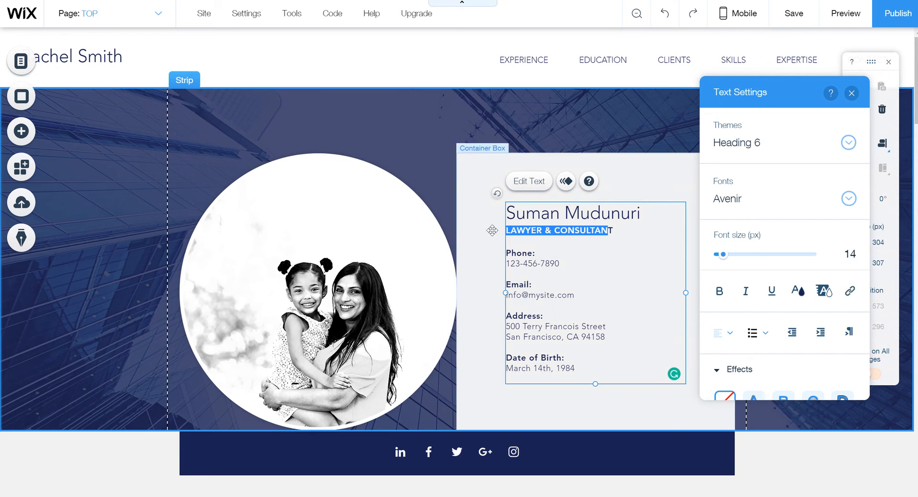
pyautogui.write('P')
pyautogui.press('Delete')
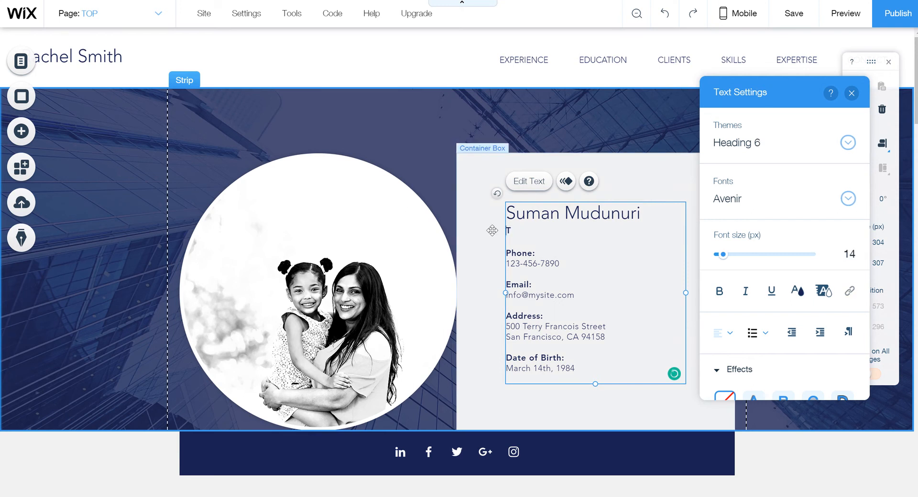
pyautogui.press('BackSpace')
pyautogui.write('PROFESSOR')
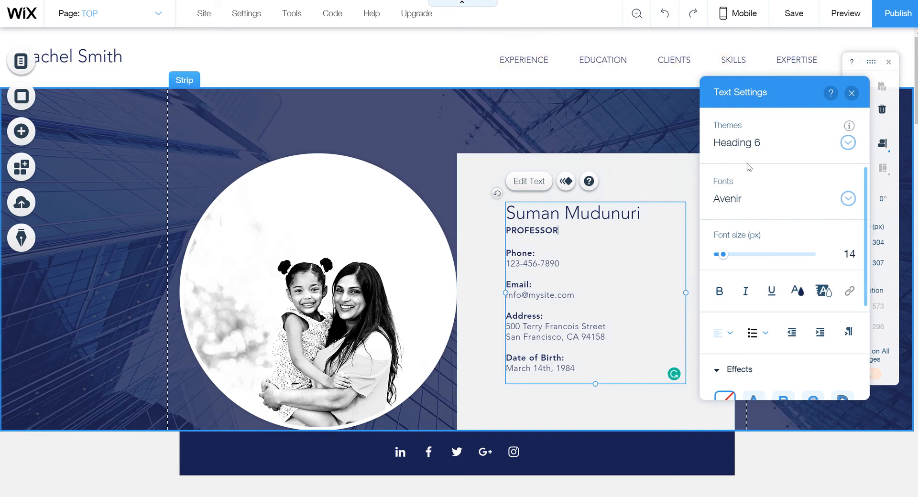
pyautogui.click(847, 144)
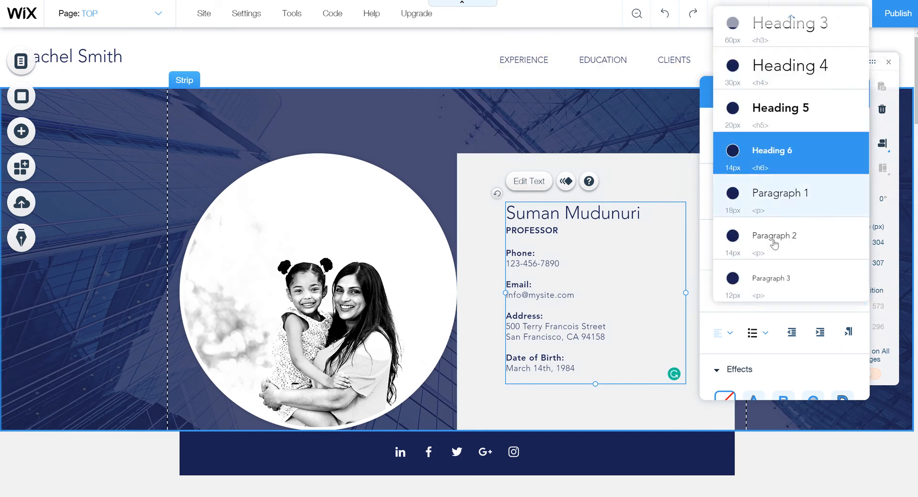
pyautogui.click(688, 165)
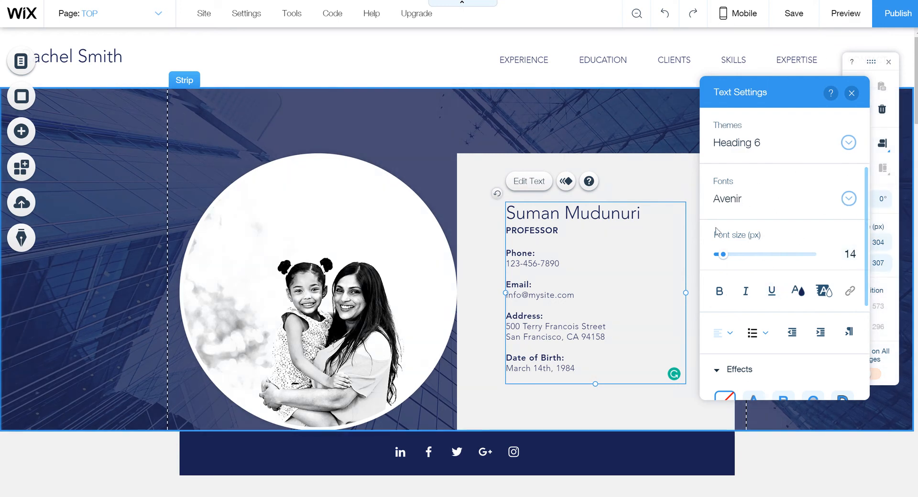
pyautogui.click(615, 132)
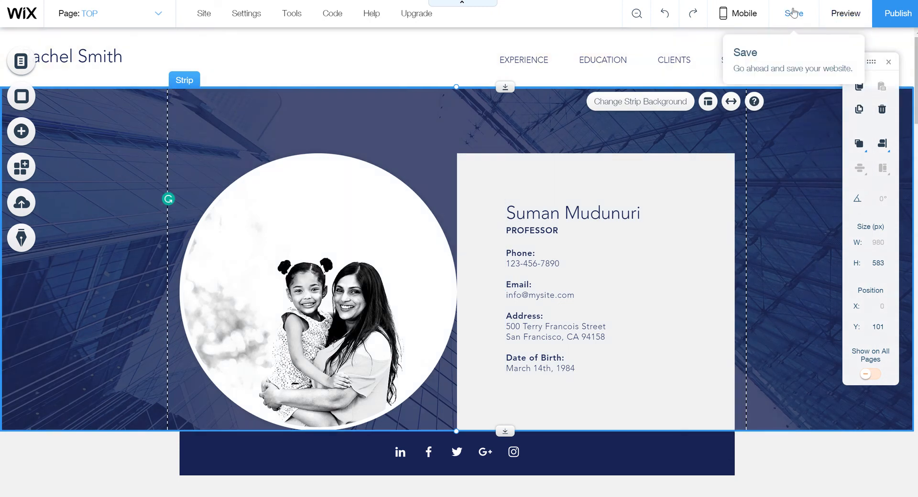
# Save the site under the free wixsite.com address ending in bcom25
pyautogui.click(793, 18)
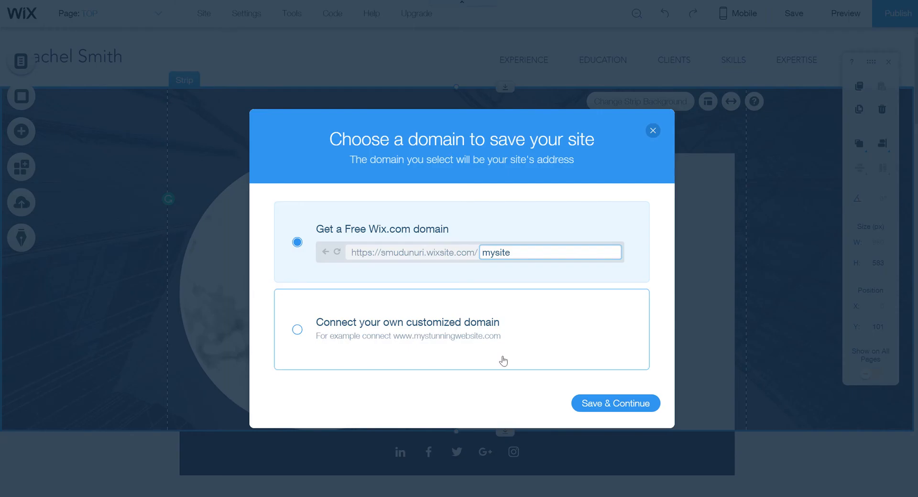
pyautogui.moveTo(419, 263)
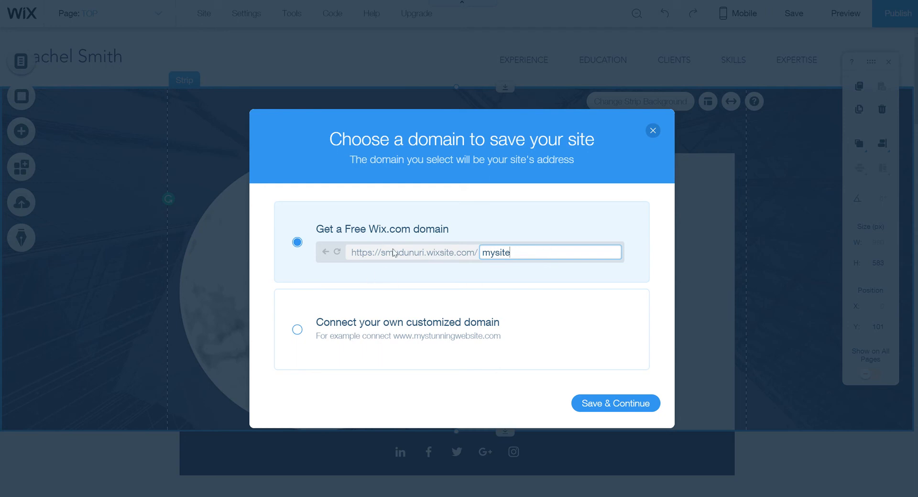
pyautogui.moveTo(389, 257)
pyautogui.moveTo(458, 261)
pyautogui.press('BackSpace')
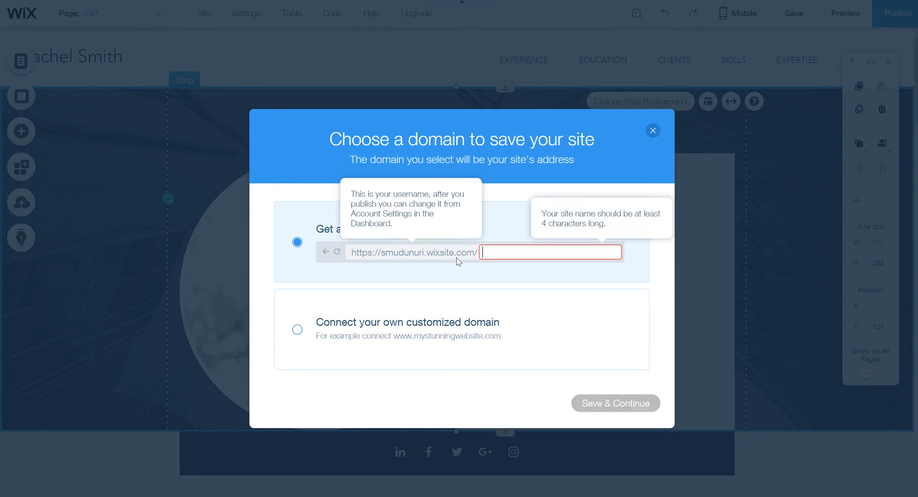
pyautogui.write('BC')
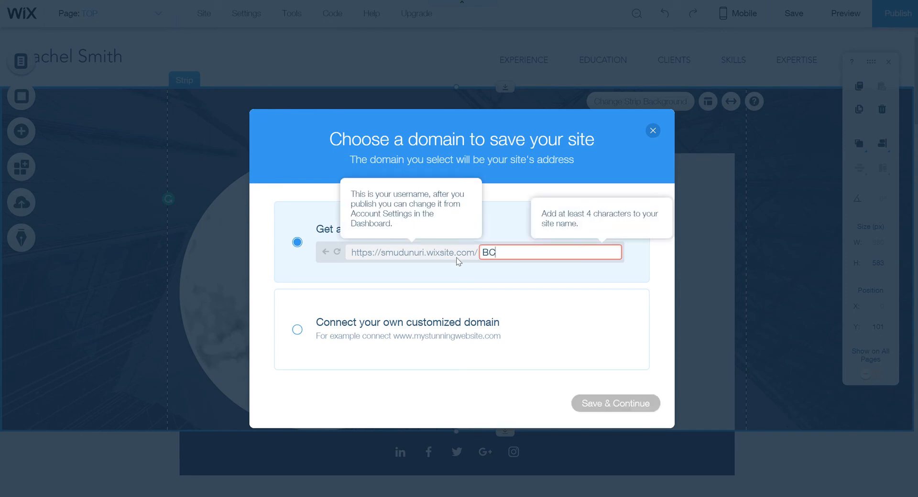
pyautogui.write('OM25')
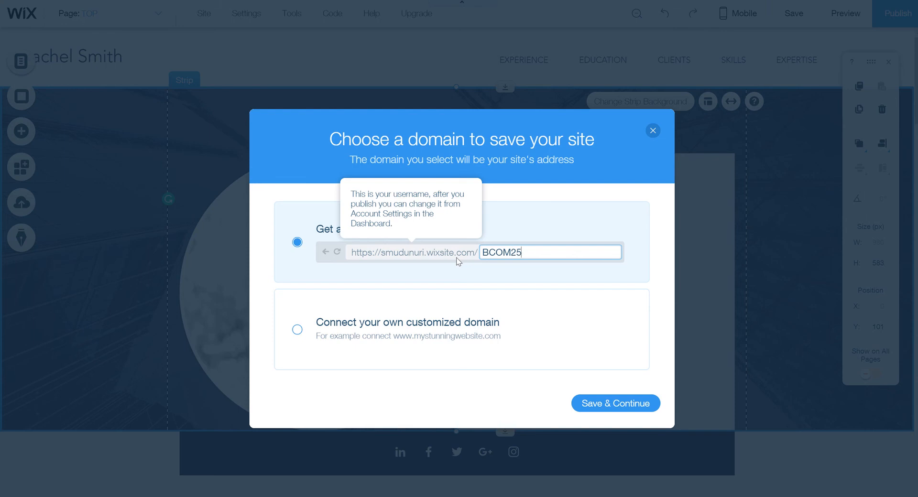
pyautogui.press('Return')
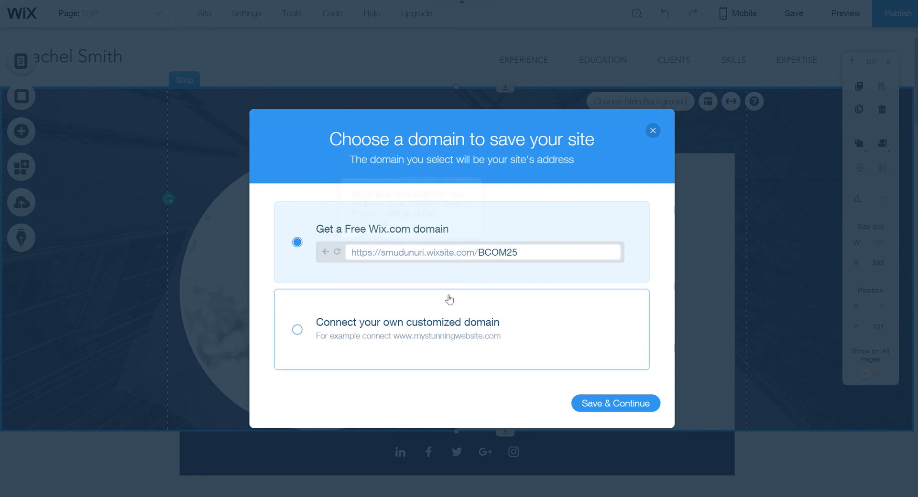
pyautogui.click(606, 404)
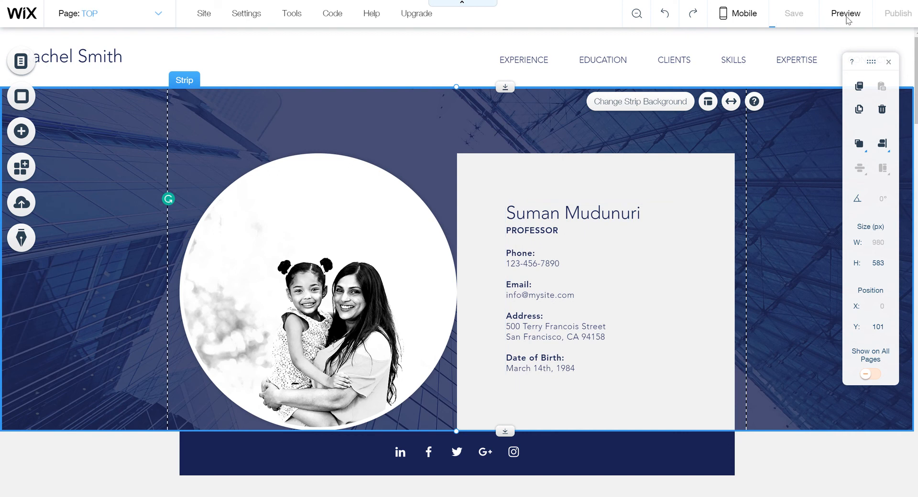
# Dismiss the site-saved confirmation and return to the CV page
pyautogui.click(847, 19)
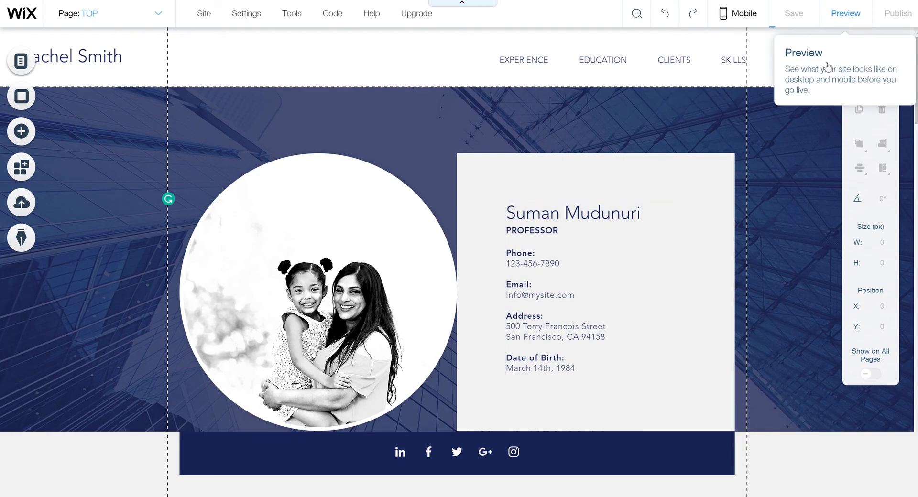
pyautogui.click(847, 19)
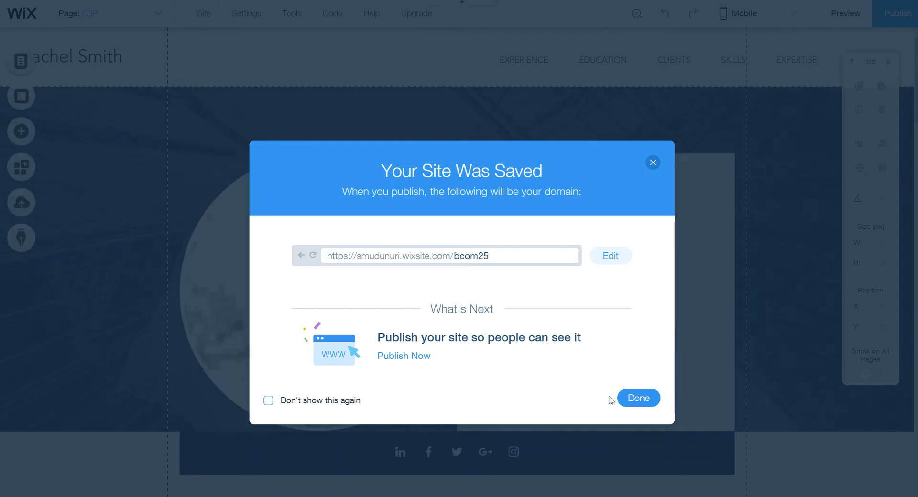
pyautogui.click(640, 398)
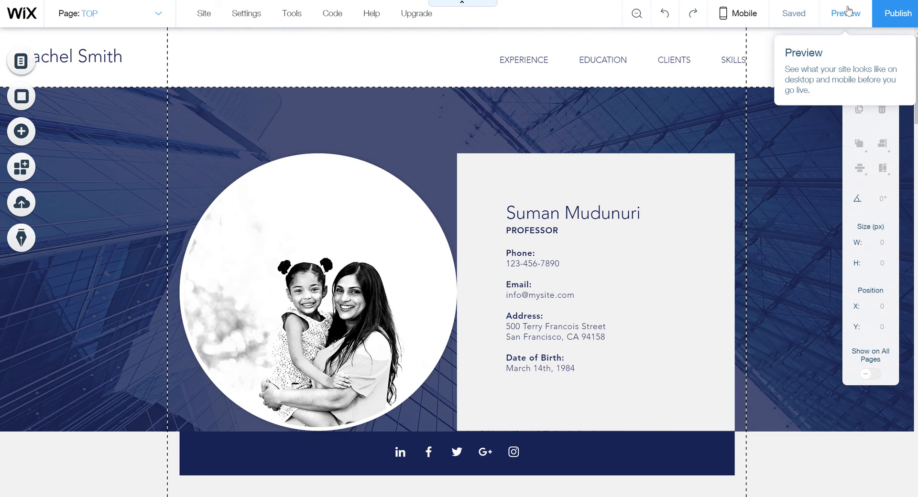
# Preview the site, jump to its EXPERIENCE section, then return to the editor
pyautogui.click(848, 11)
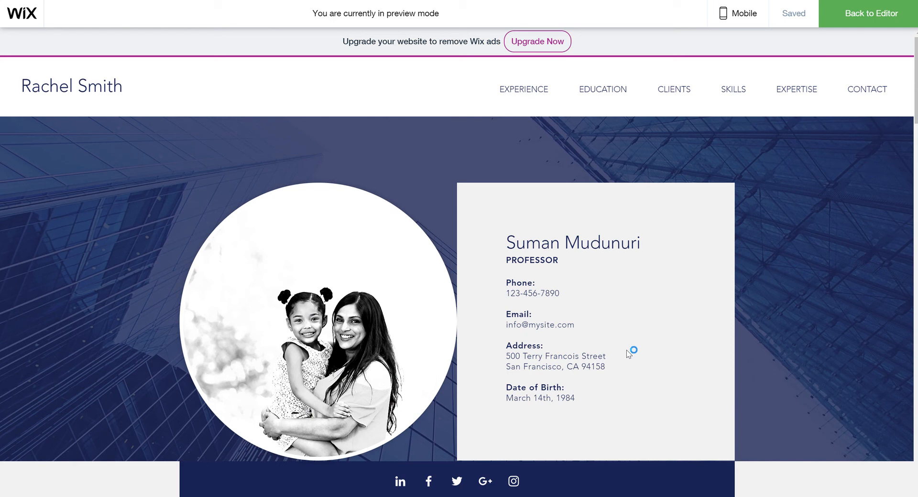
pyautogui.click(516, 94)
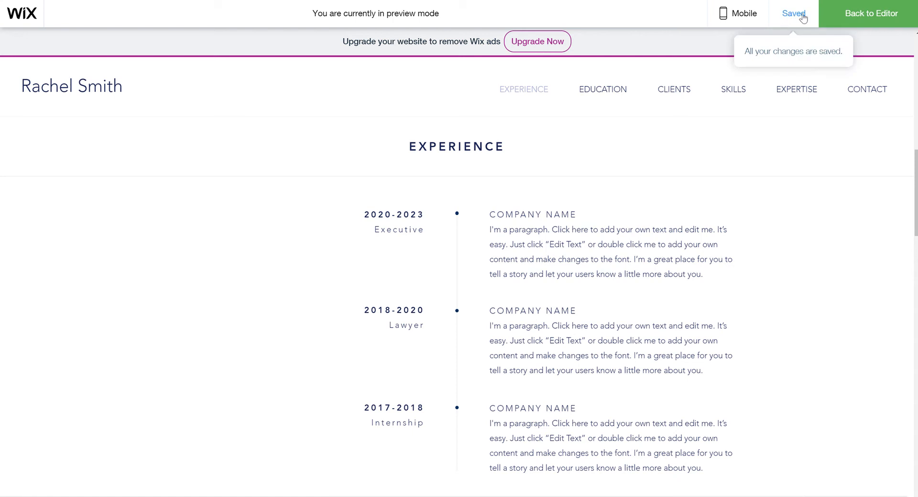
pyautogui.click(862, 24)
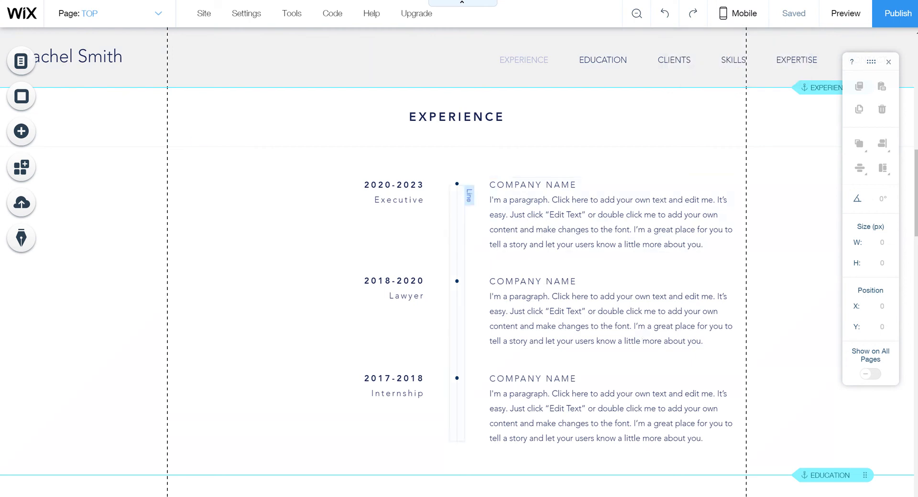
# Open the Page Background settings via the Menus & Pages area
pyautogui.click(21, 62)
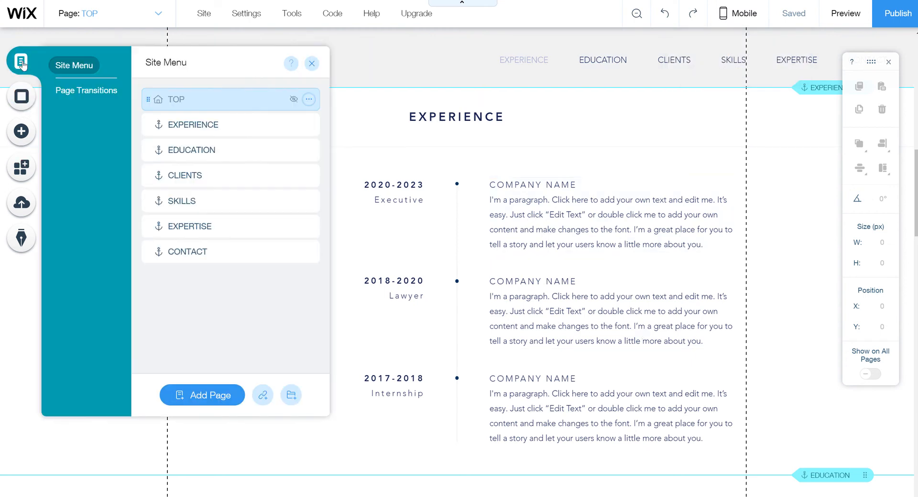
pyautogui.click(20, 98)
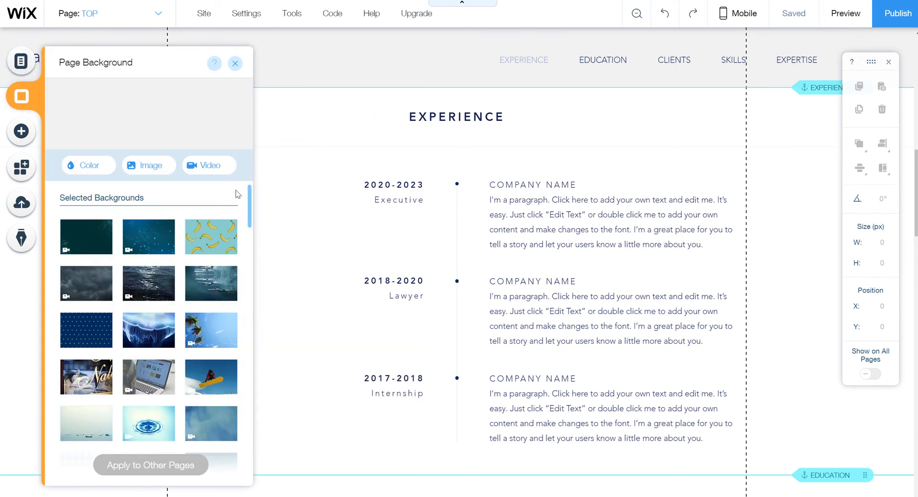
# Set the page background to the free Wix coffee-cup video and close the panel
pyautogui.click(224, 167)
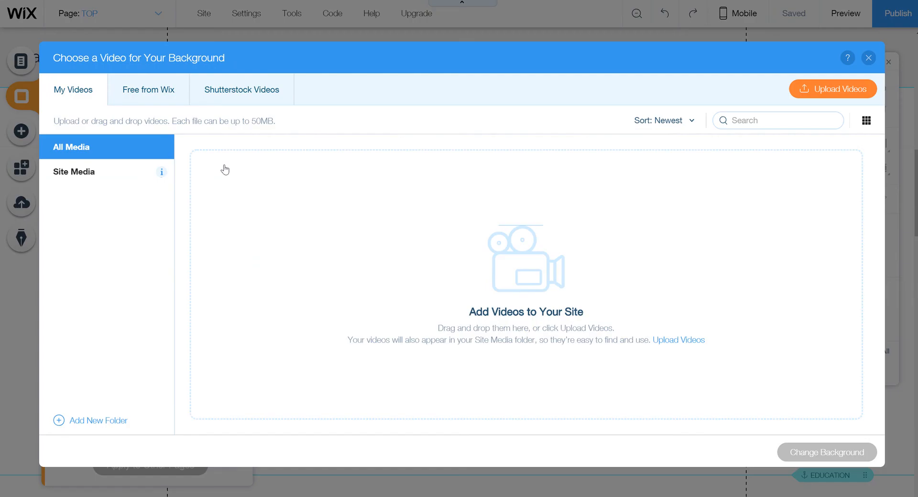
pyautogui.click(163, 95)
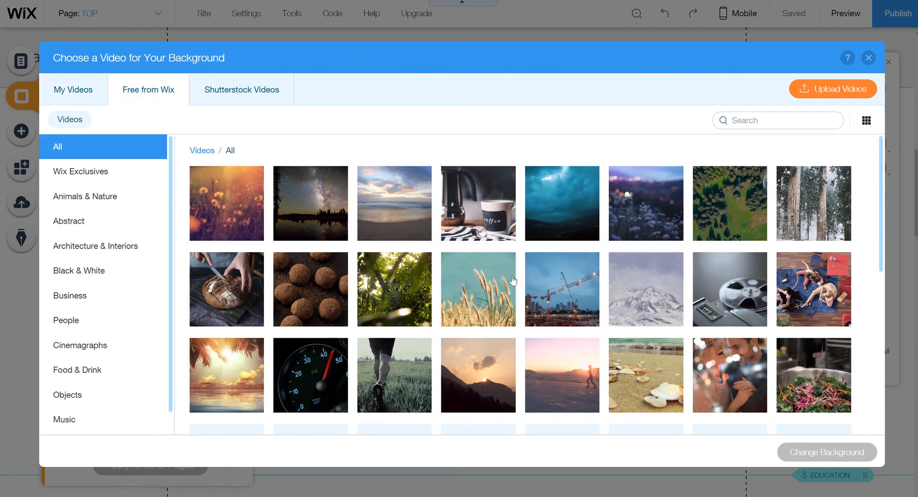
pyautogui.click(488, 211)
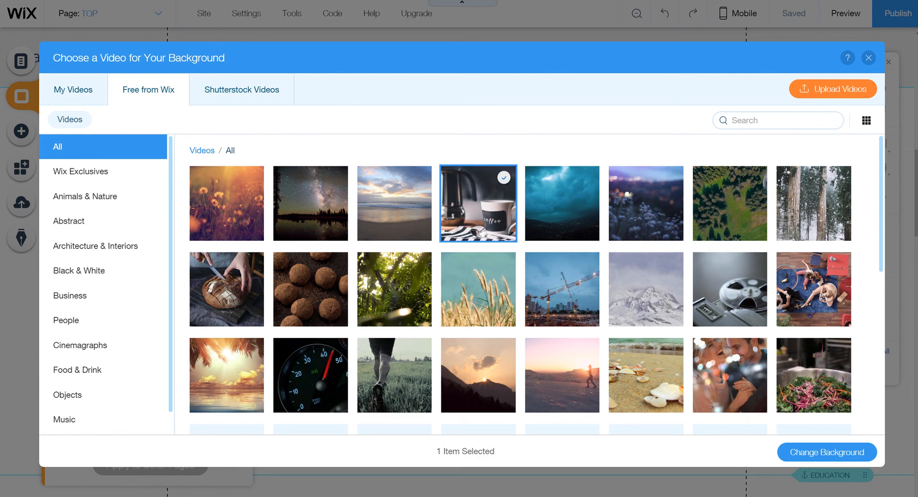
pyautogui.click(851, 455)
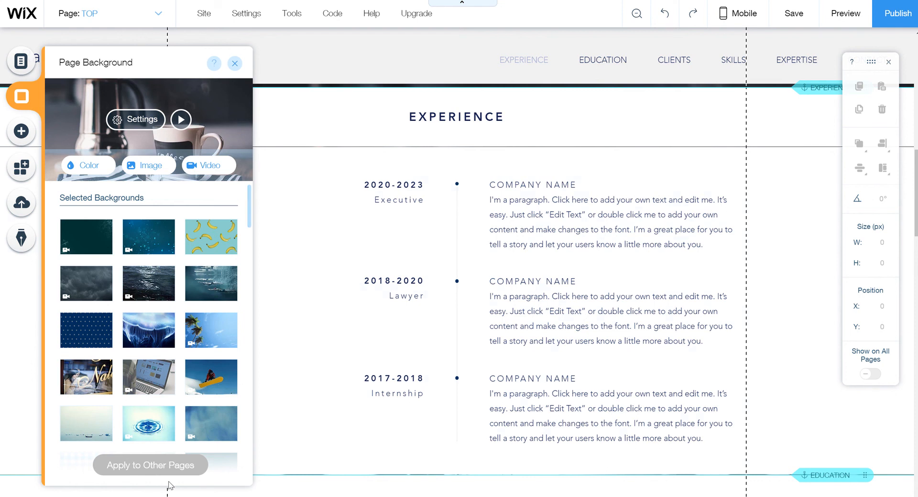
pyautogui.click(235, 64)
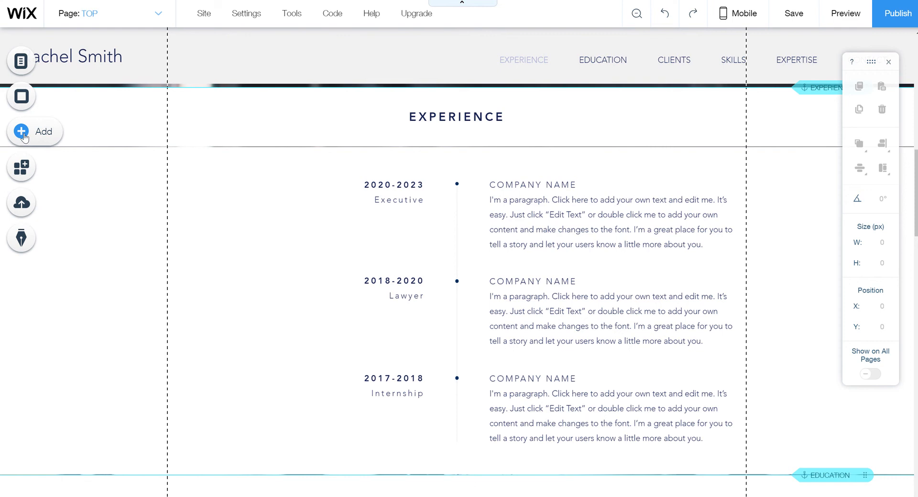
# Look through the Add elements panel and App Market, then open My Uploads
pyautogui.click(46, 136)
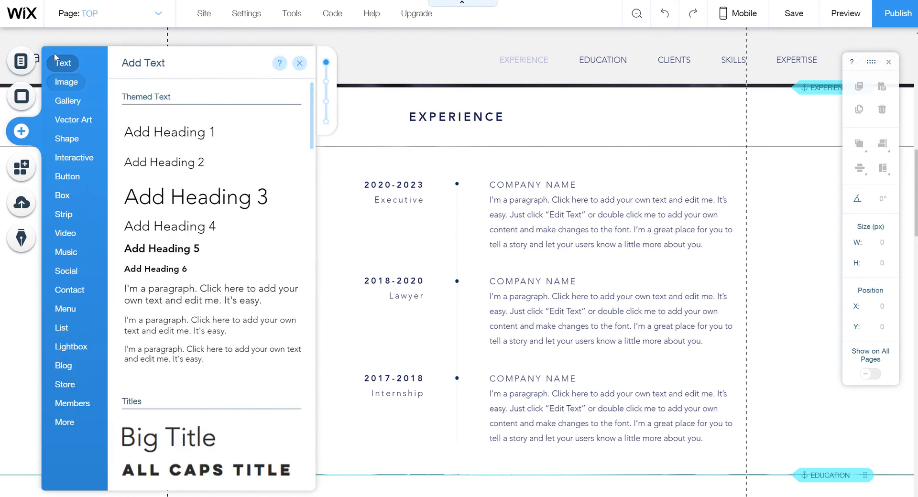
pyautogui.click(66, 82)
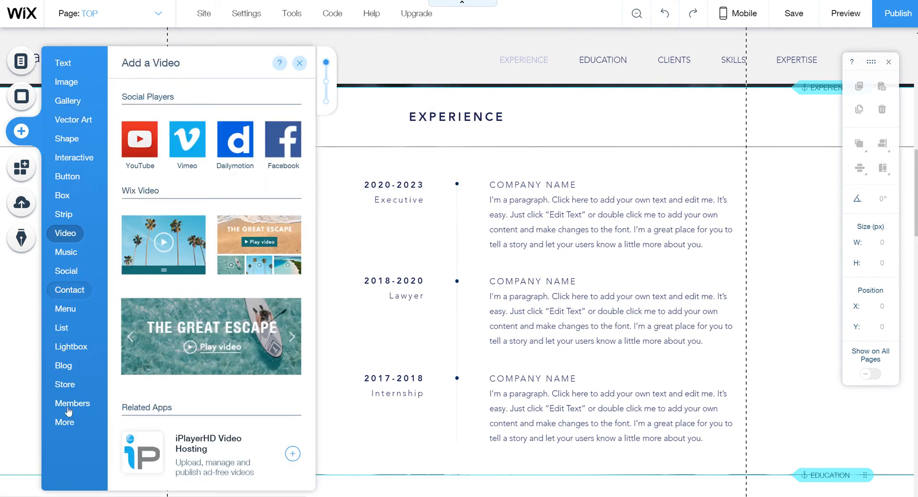
pyautogui.click(21, 169)
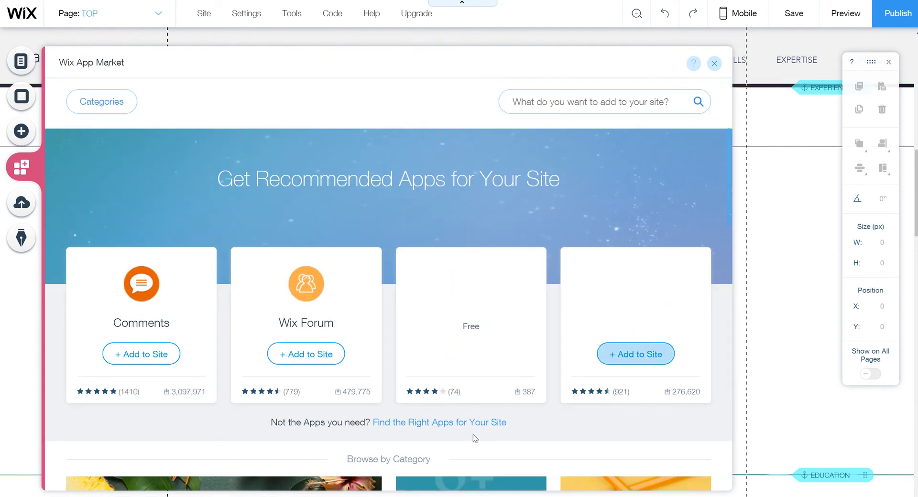
pyautogui.click(714, 65)
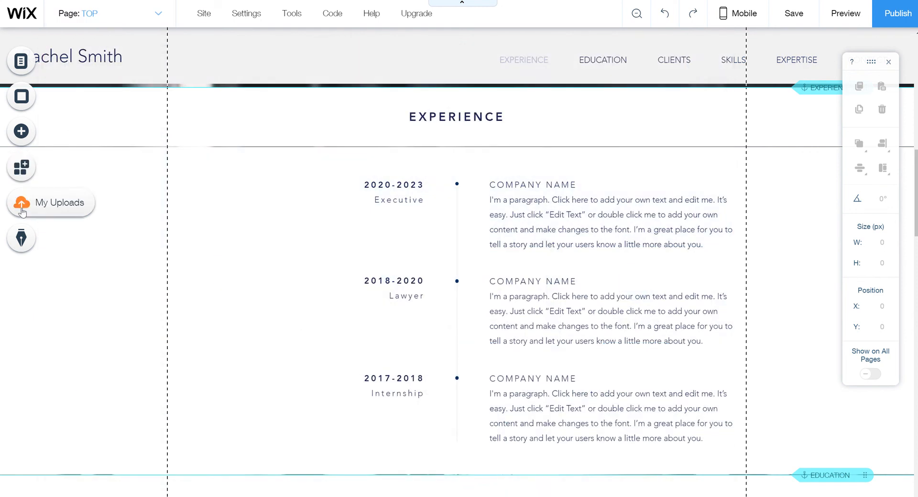
pyautogui.click(22, 210)
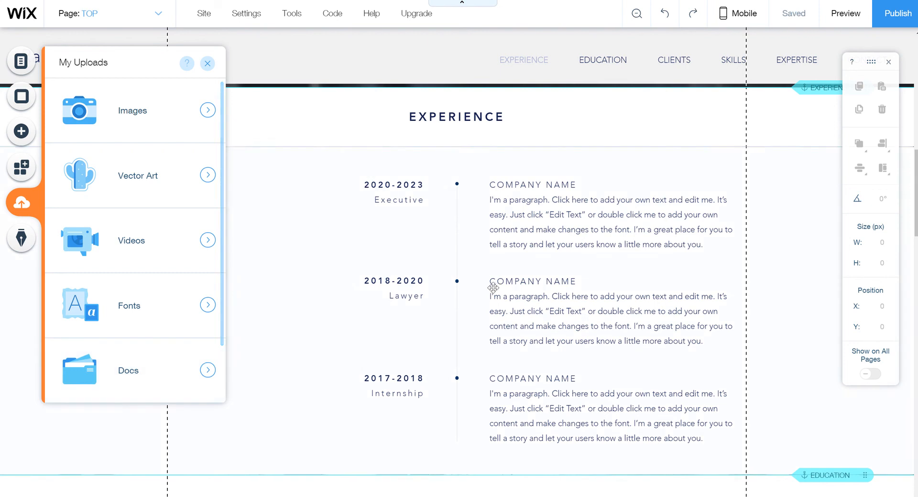
# Publish the CV site at its bcom25 wixsite.com address, copy the URL, and leave the editor
pyautogui.click(277, 137)
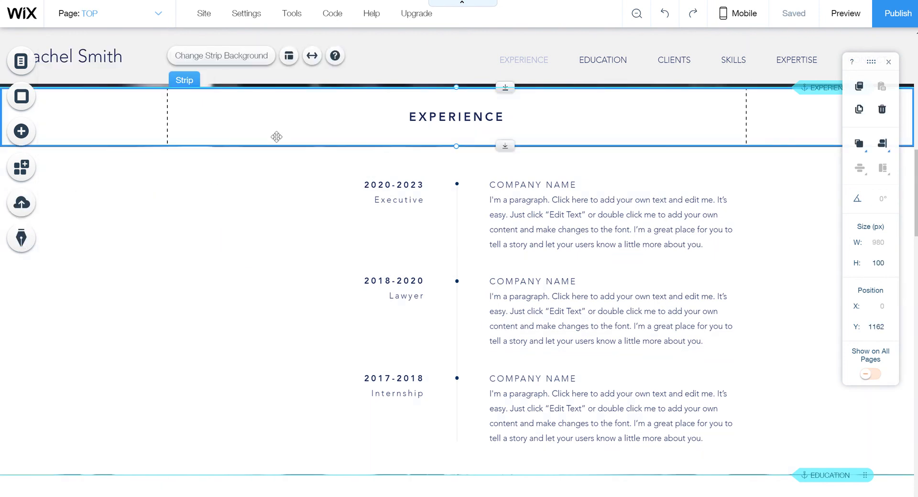
pyautogui.click(345, 185)
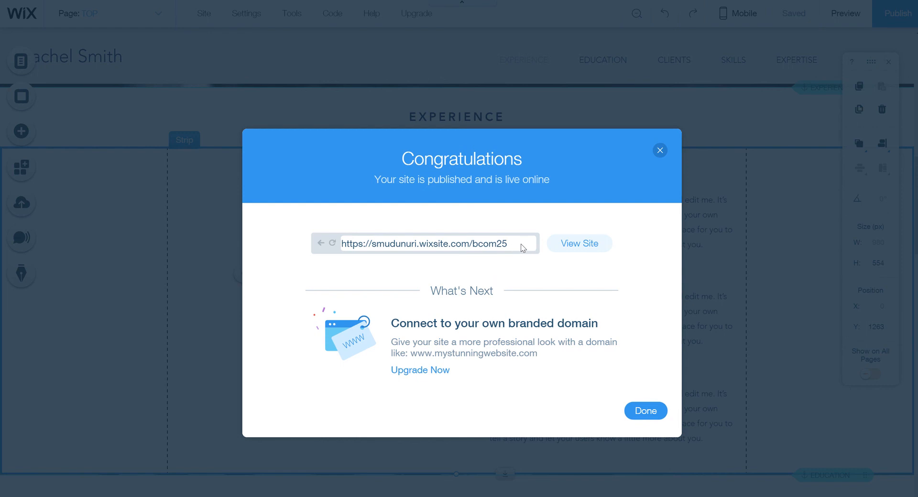
pyautogui.moveTo(521, 244); pyautogui.dragTo(288, 260)
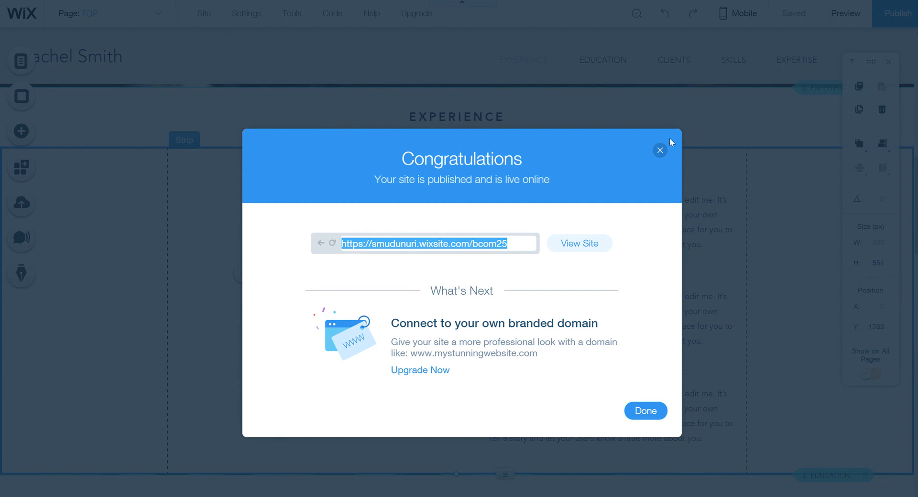
pyautogui.click(645, 411)
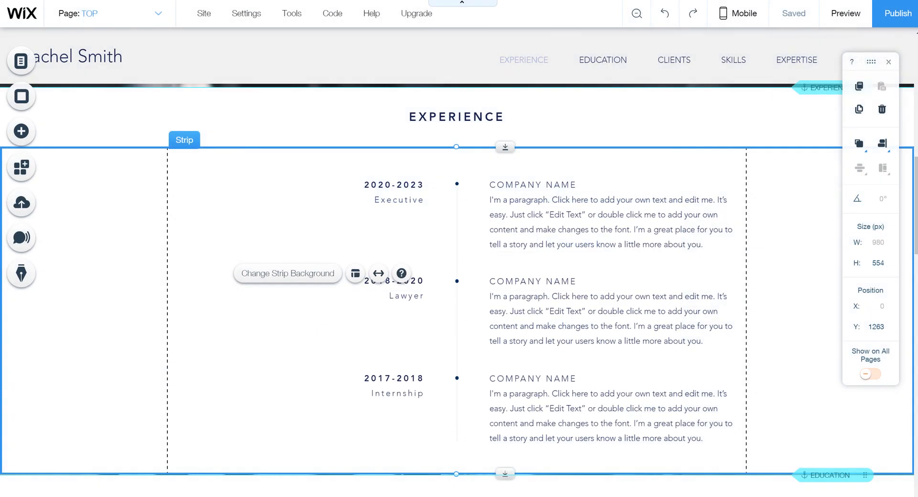
pyautogui.hotkey('ctrl', 'w')
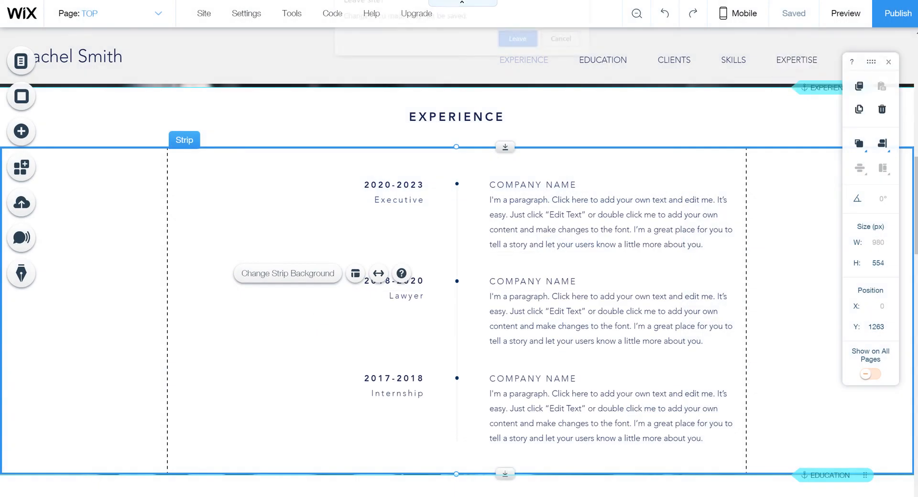
pyautogui.click(520, 43)
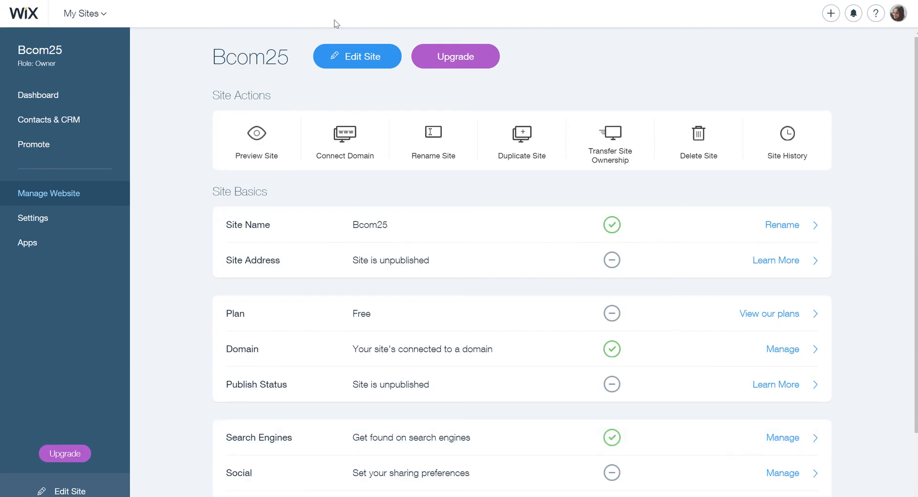
# Open the Premium-plan example site live from the My Sites list
pyautogui.click(86, 14)
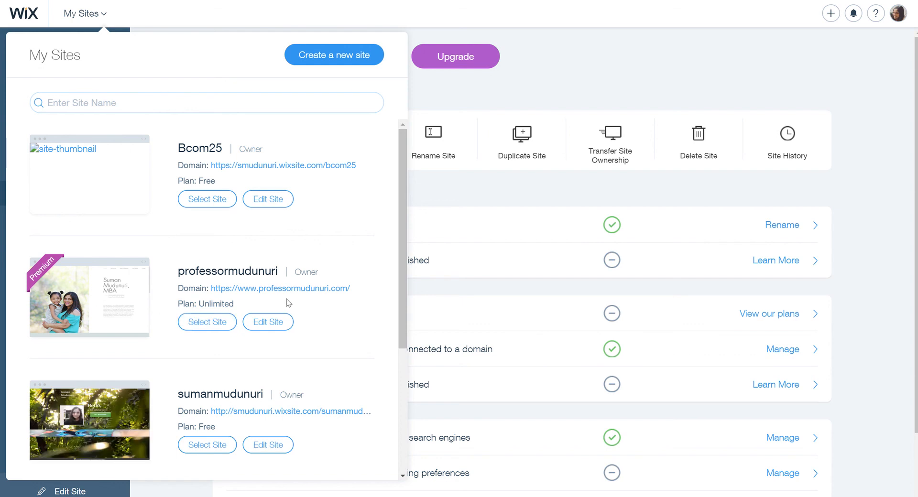
pyautogui.click(272, 290)
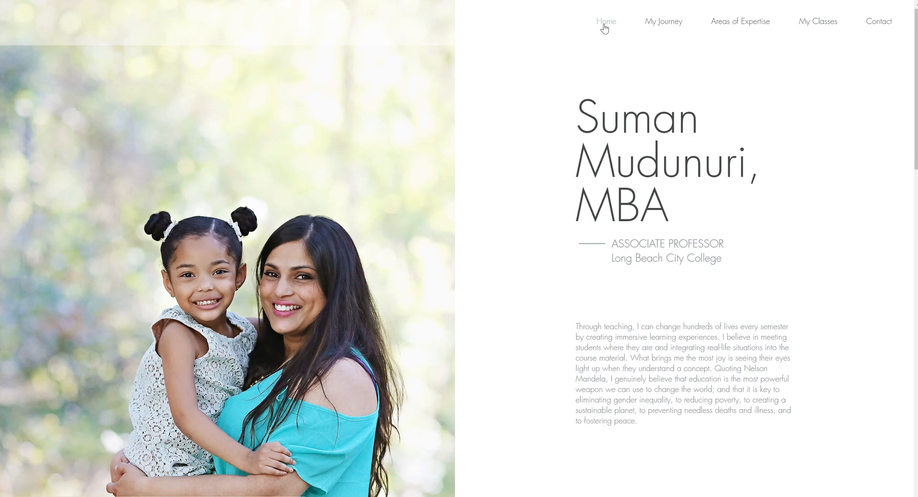
# Tour the example site's My Journey, My Classes and Contact sections
pyautogui.click(660, 26)
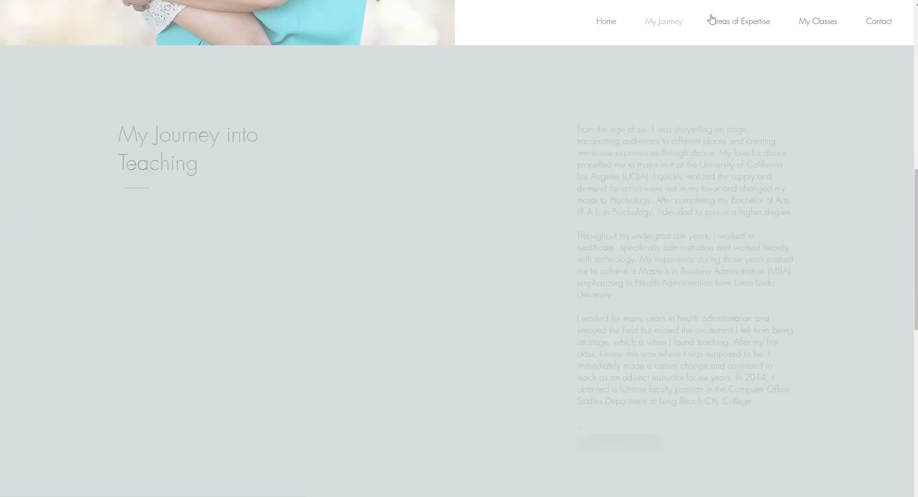
pyautogui.click(818, 22)
pyautogui.click(885, 27)
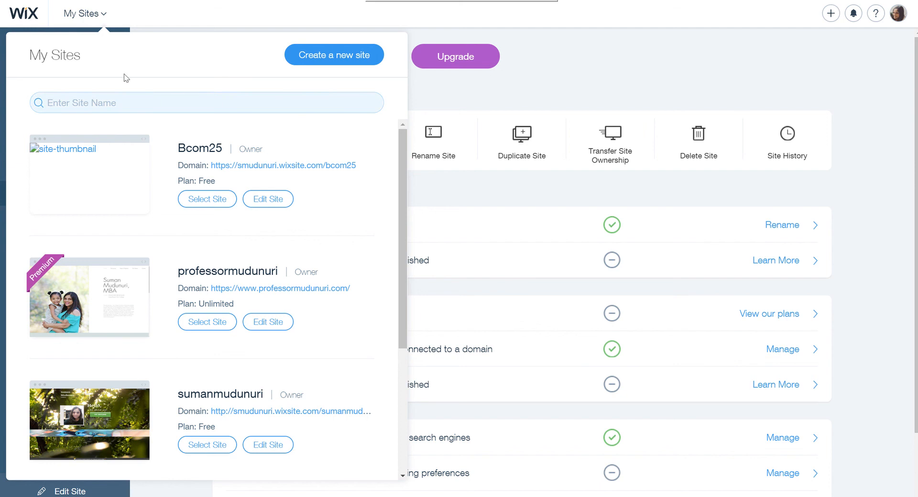
# Check the site list and notifications, then reopen Bcom25 with Edit Site
pyautogui.click(95, 13)
pyautogui.click(90, 17)
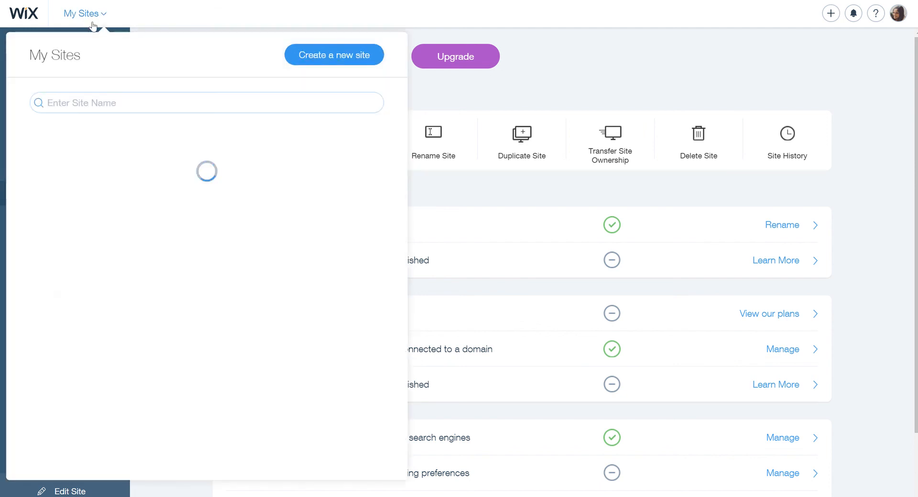
pyautogui.click(547, 41)
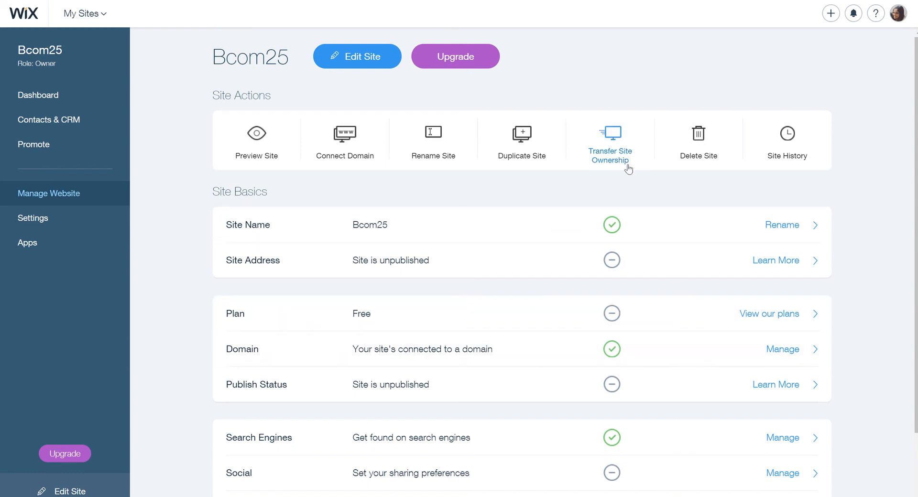
pyautogui.click(854, 13)
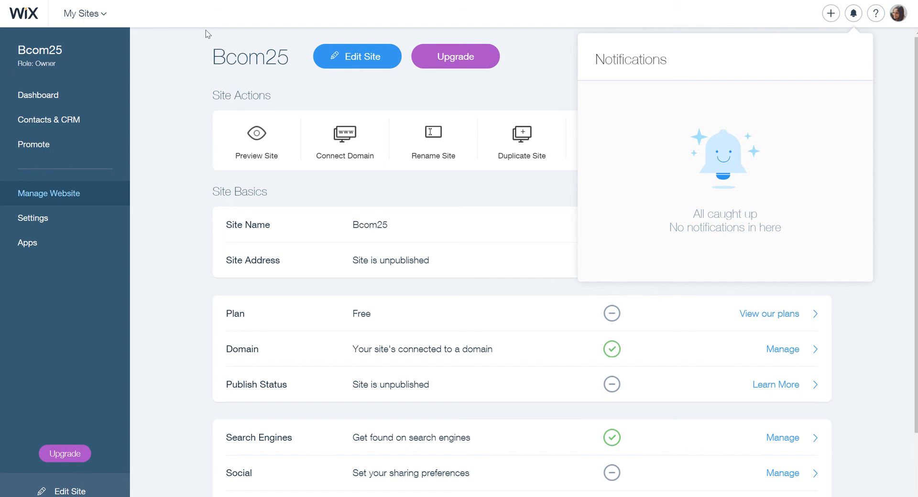
pyautogui.click(102, 14)
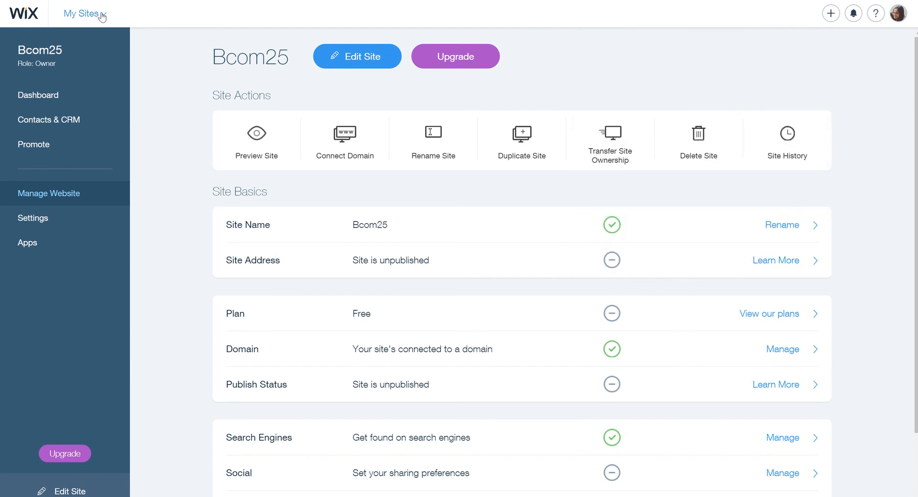
pyautogui.click(102, 15)
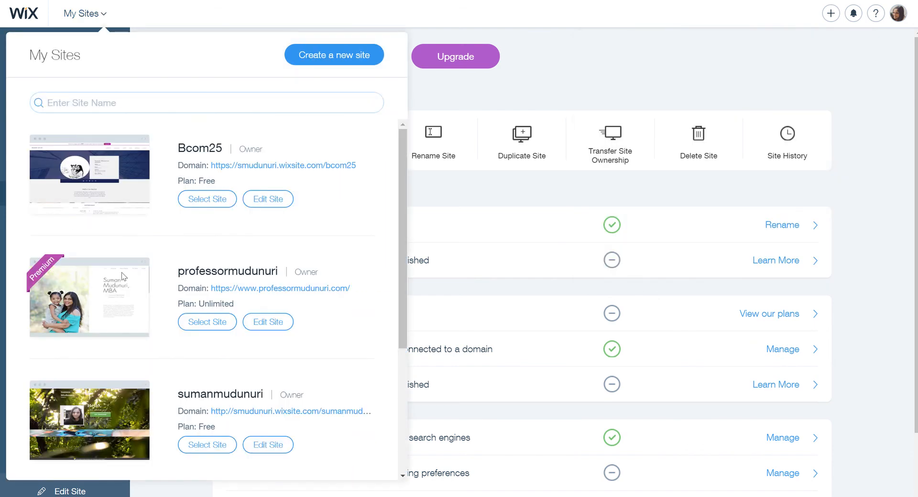
pyautogui.click(627, 31)
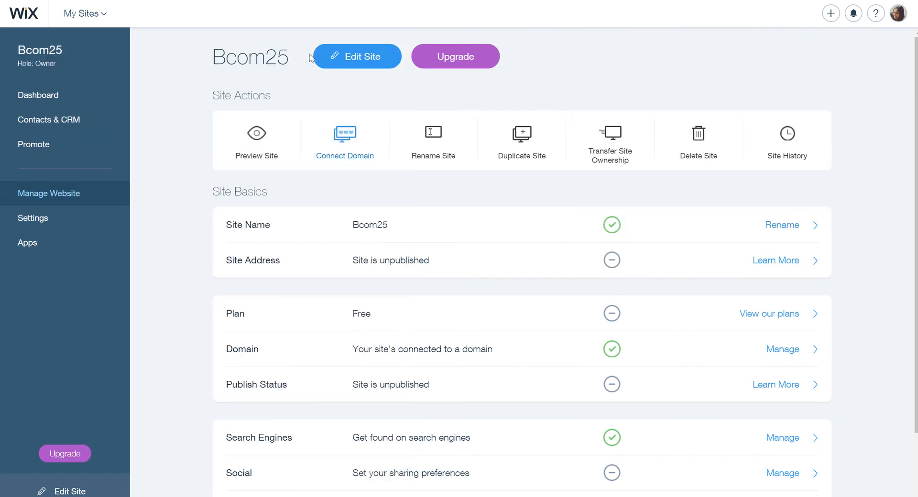
pyautogui.click(343, 70)
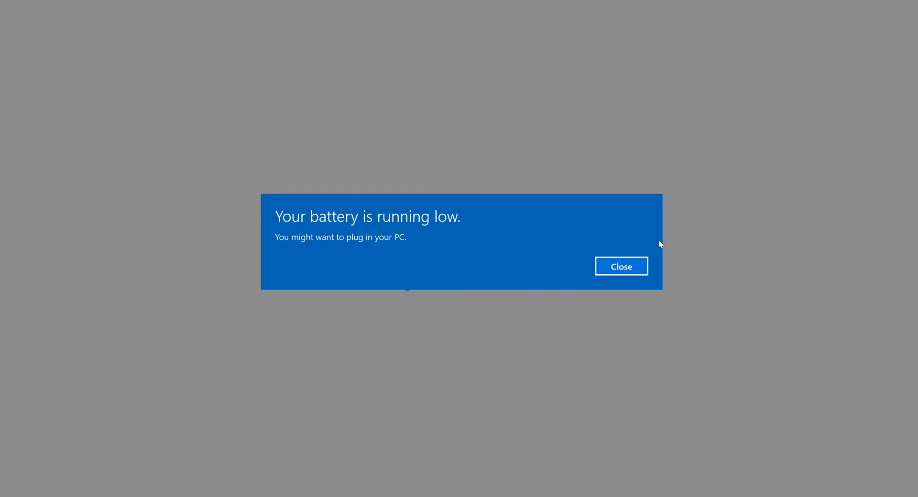
# Dismiss the low-battery warning to reveal the Canvas course Modules page
pyautogui.click(636, 266)
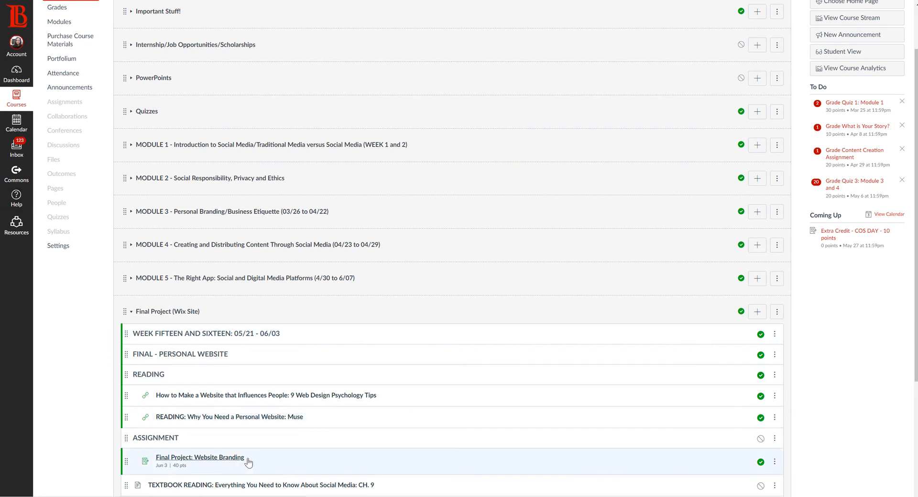
# Open the Final Project: Website Branding assignment and download its checklist sheet into Word
pyautogui.click(209, 459)
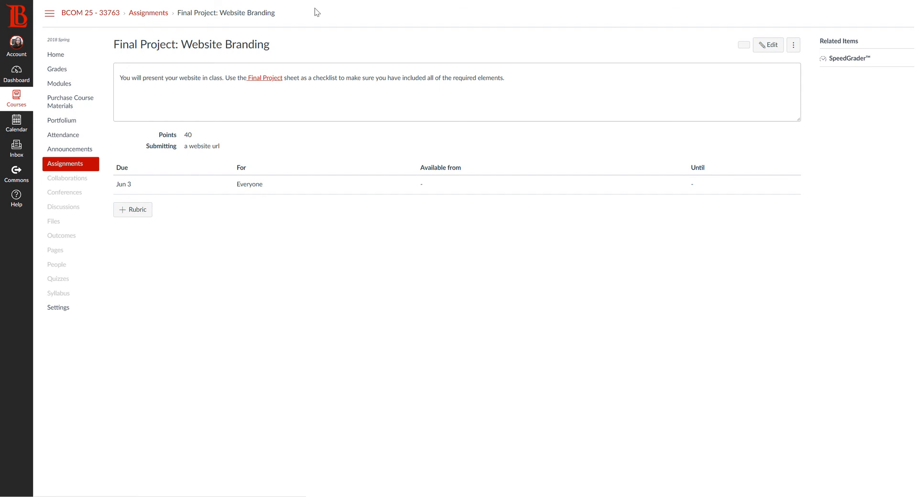
pyautogui.click(263, 82)
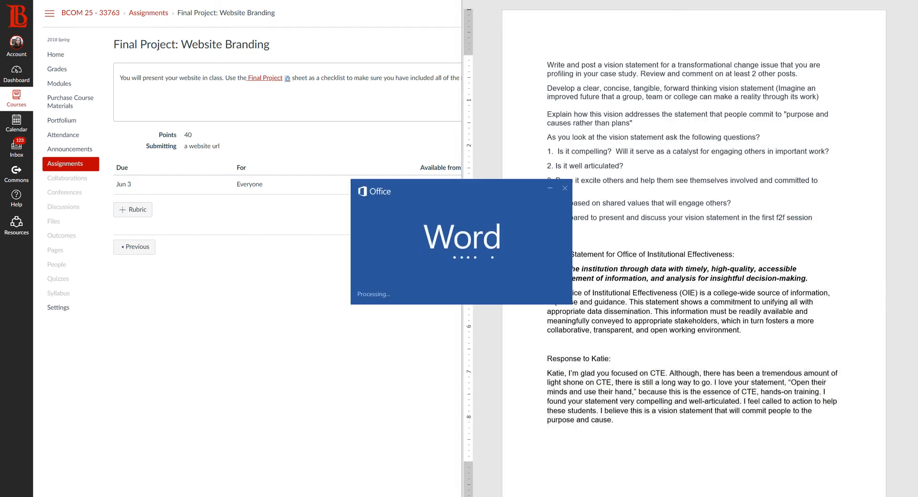
# Maximize the BCOM 25 checklist, review its website requirements, and select both final-quiz questions
pyautogui.click(592, 80)
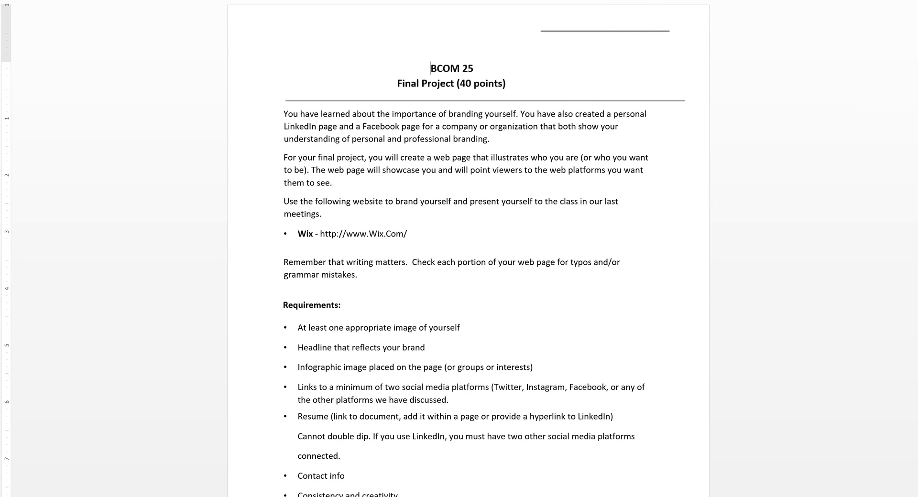
pyautogui.scroll(5, 467, 191)
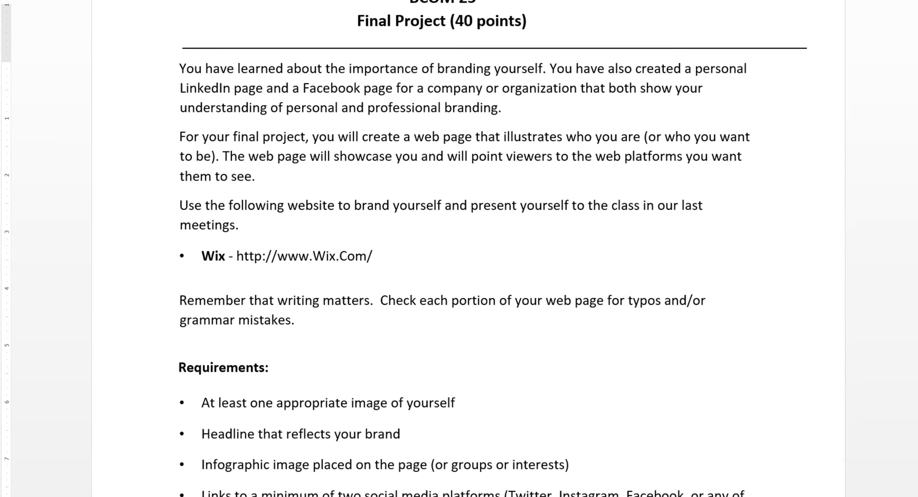
pyautogui.scroll(-1, 467, 191)
pyautogui.scroll(-5, 468, 249)
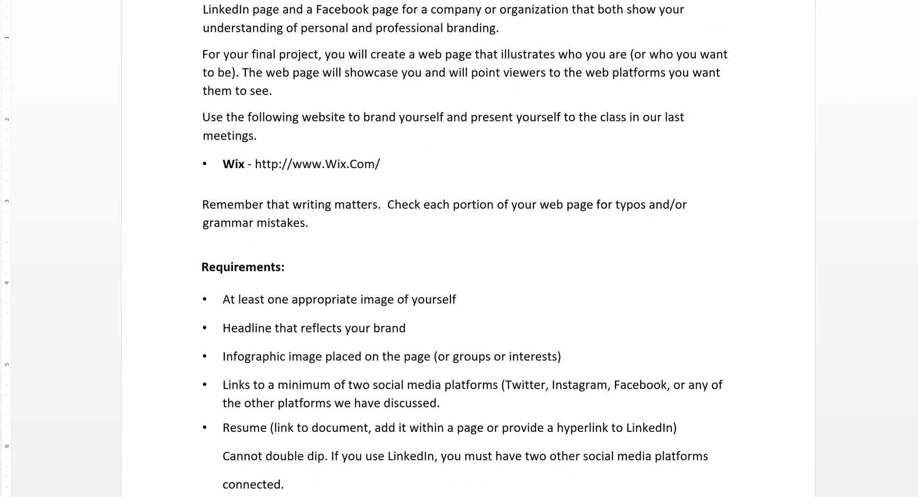
pyautogui.scroll(-1, 462, 247)
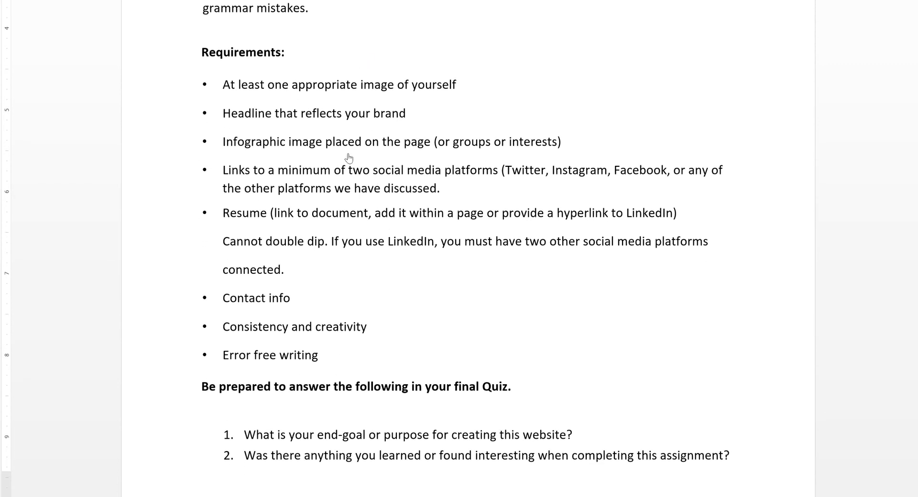
pyautogui.scroll(1, 342, 179)
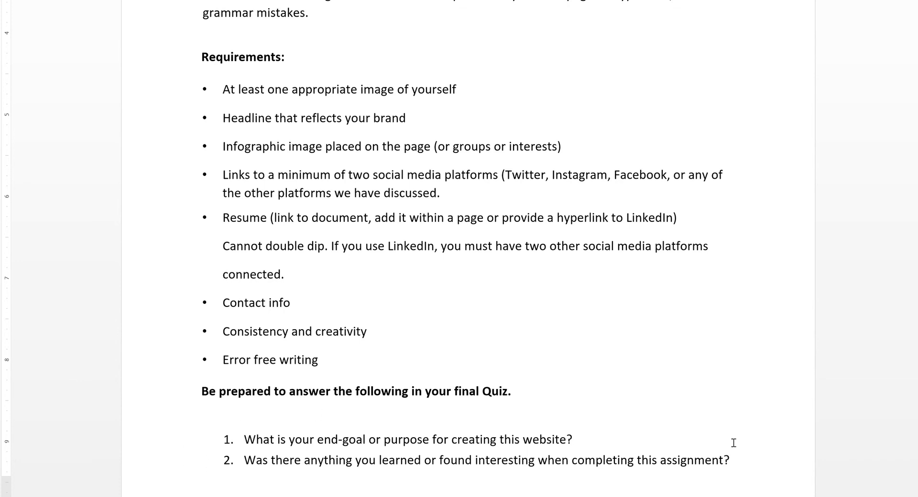
pyautogui.moveTo(739, 477); pyautogui.dragTo(185, 404)
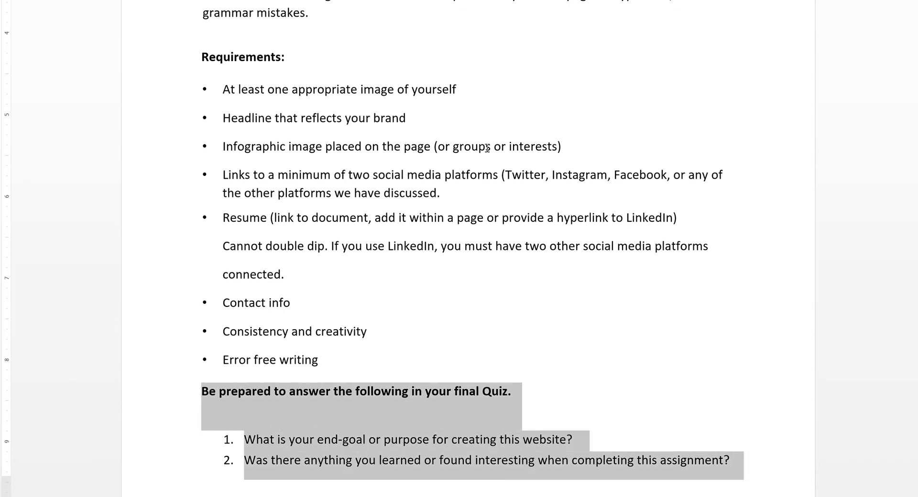
pyautogui.scroll(5, 361, 132)
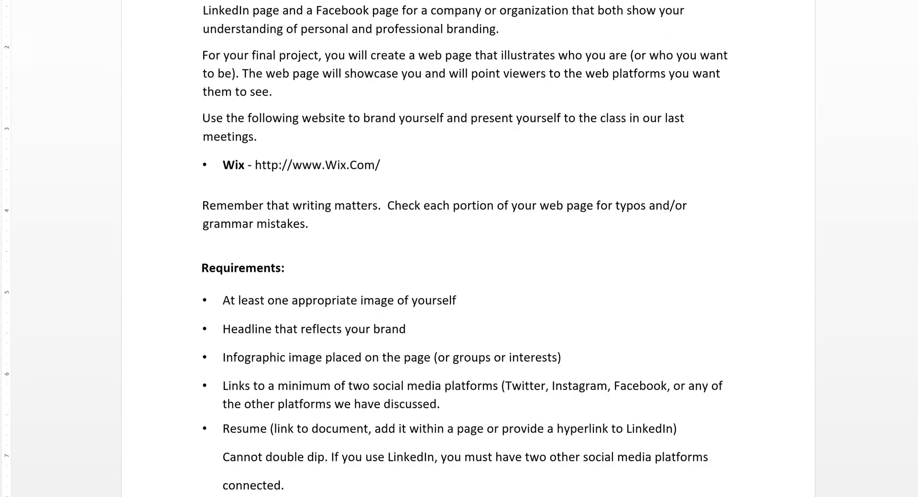